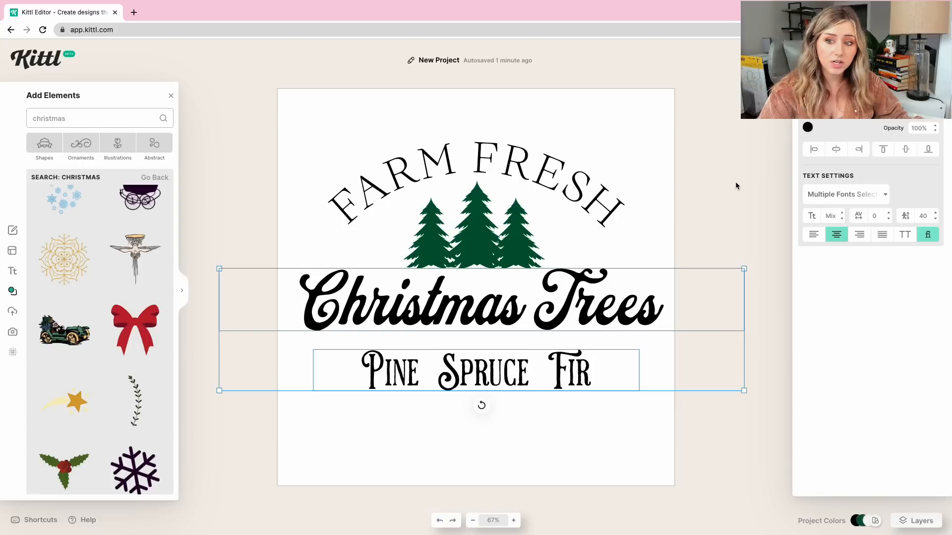
Try the Adventurer 02 typeface on the selected Christmas Trees and Pine Spruce Fir texts and undo the change.
{"action": "left_click", "coordinate": [853, 199]}
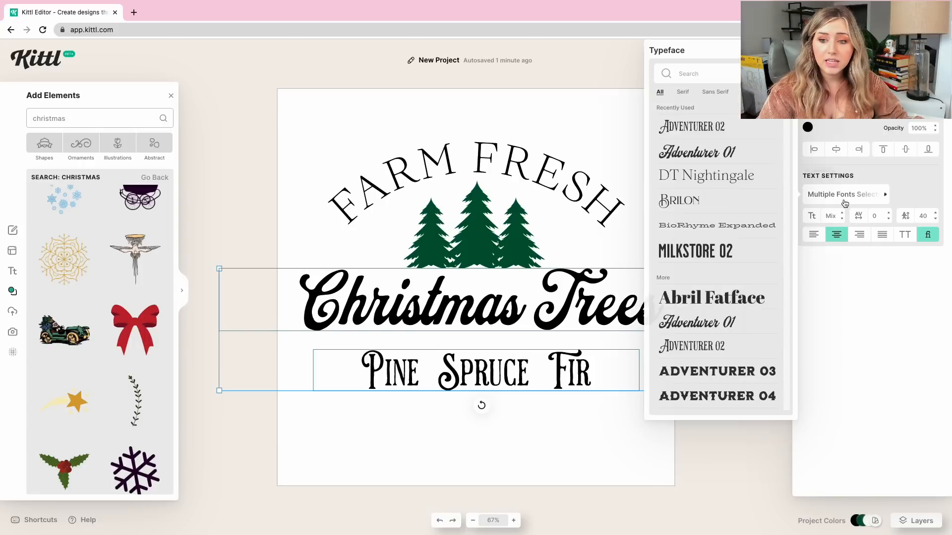
{"action": "left_click", "coordinate": [742, 134]}
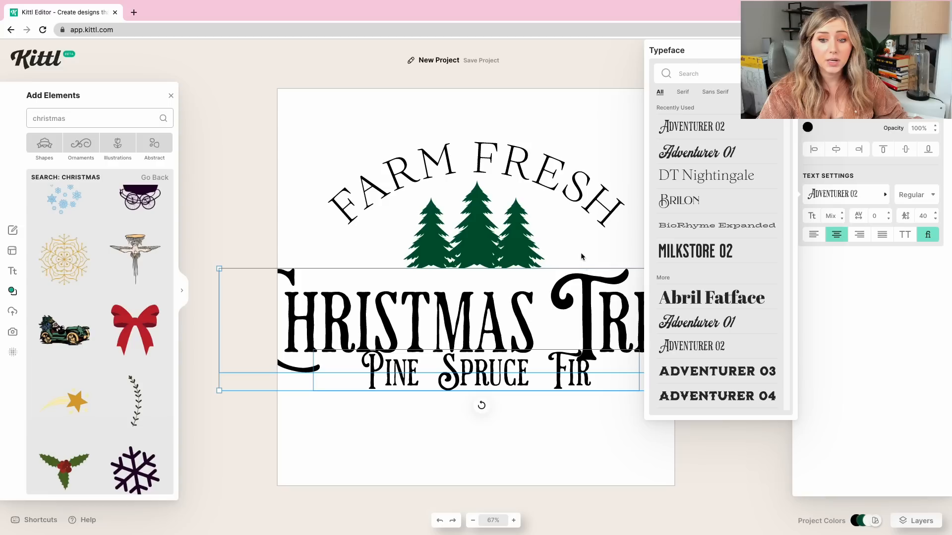
{"action": "left_click", "coordinate": [576, 251]}
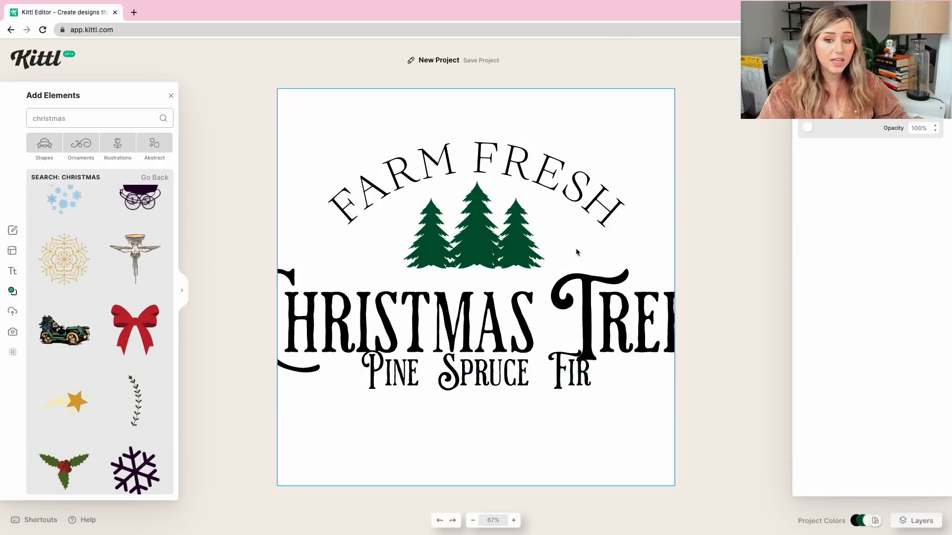
{"action": "left_click", "coordinate": [439, 523]}
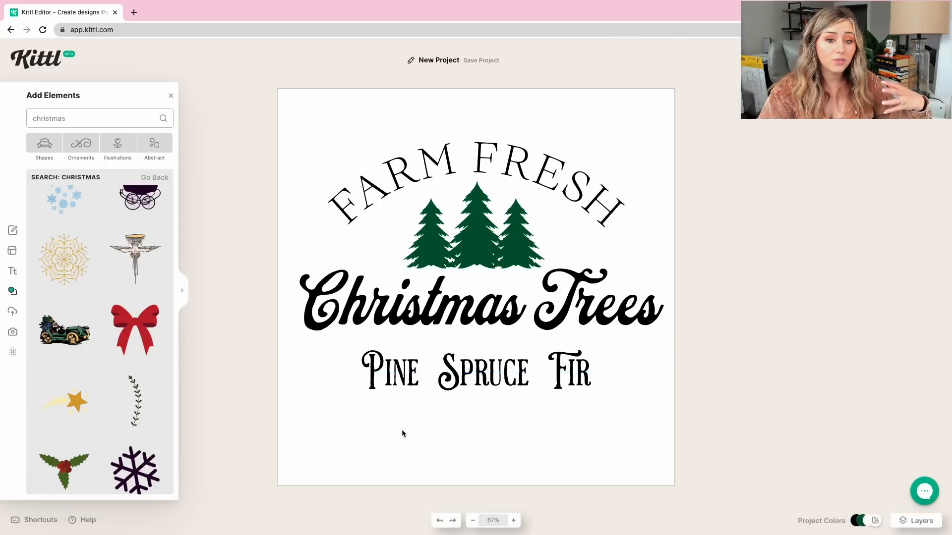
Add a gold snowflake from the Christmas elements and shrink it to fit between the words Pine and Spruce.
{"action": "left_click", "coordinate": [458, 366]}
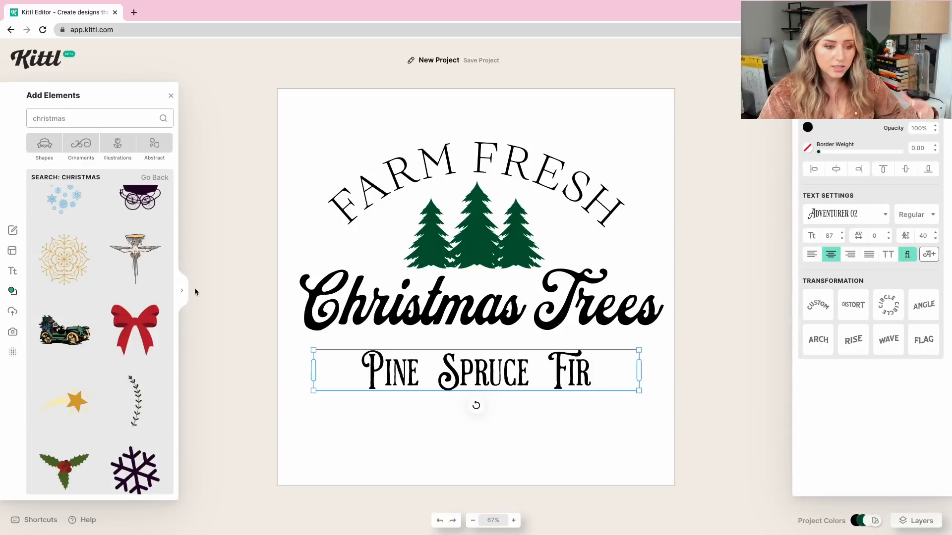
{"action": "scroll", "coordinate": [134, 348], "scroll_direction": "down", "scroll_amount": 8}
{"action": "scroll", "coordinate": [134, 349], "scroll_direction": "down", "scroll_amount": 15}
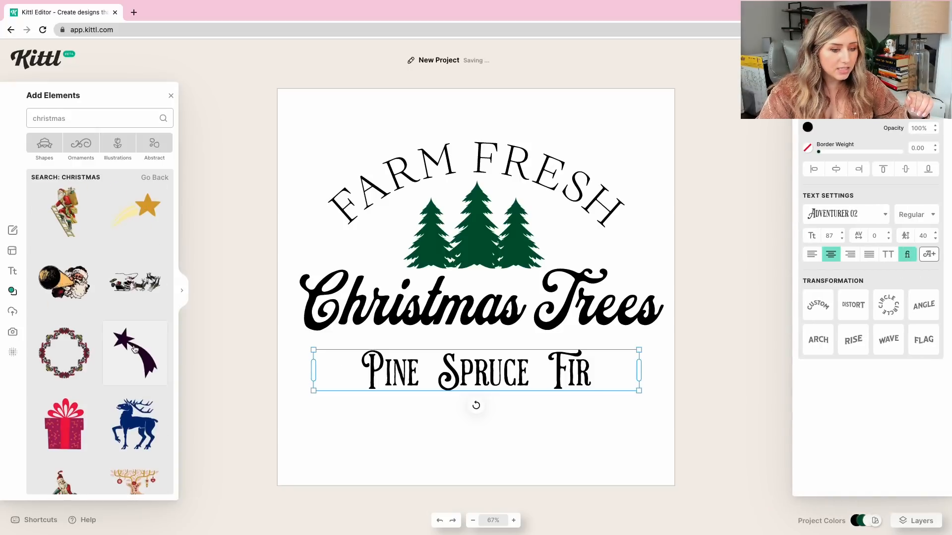
{"action": "scroll", "coordinate": [134, 350], "scroll_direction": "down", "scroll_amount": 5}
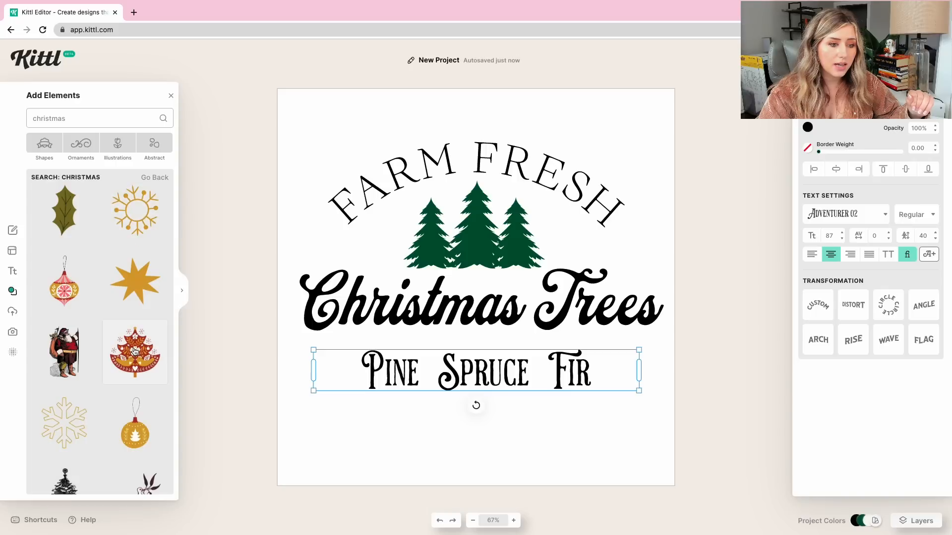
{"action": "scroll", "coordinate": [134, 351], "scroll_direction": "down", "scroll_amount": 3}
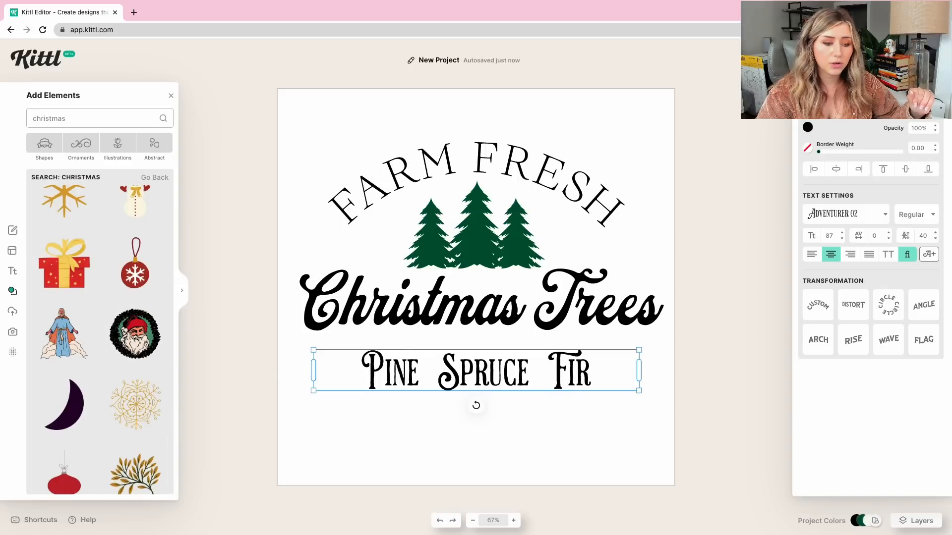
{"action": "scroll", "coordinate": [83, 360], "scroll_direction": "up", "scroll_amount": 4}
{"action": "left_click", "coordinate": [74, 342]}
{"action": "left_click_drag", "start_coordinate": [537, 220], "coordinate": [432, 339]}
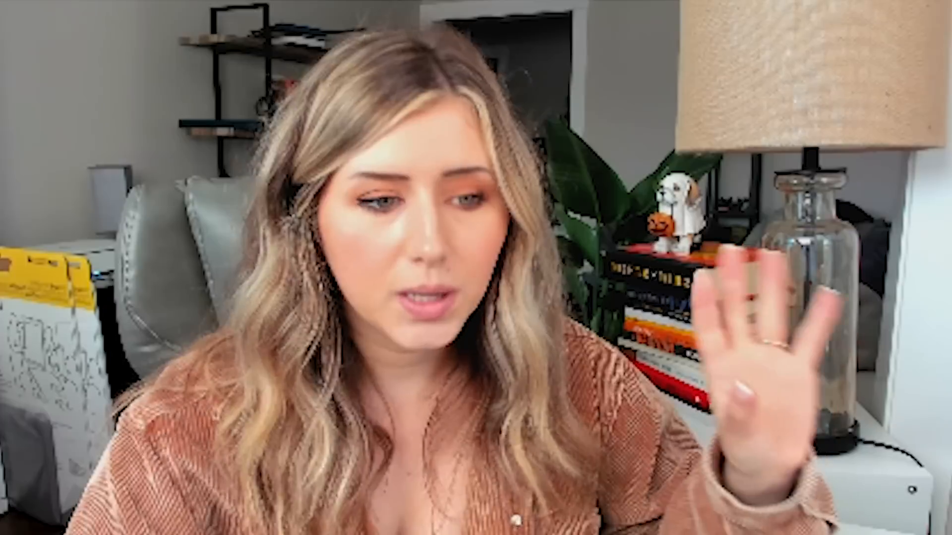
Add the dark holly leaf from the Christmas elements and shrink it to fit between Pine and Spruce.
{"action": "scroll", "coordinate": [122, 308], "scroll_direction": "down", "scroll_amount": 5}
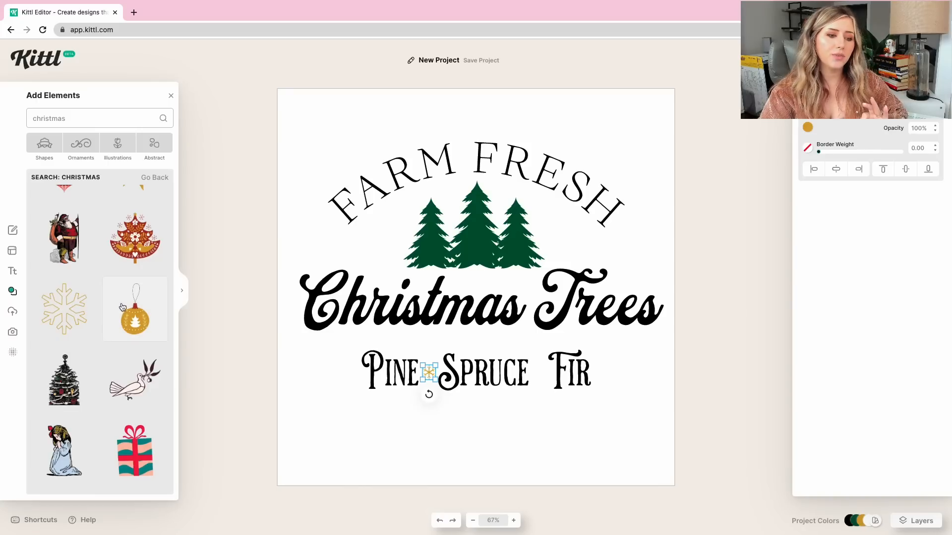
{"action": "scroll", "coordinate": [122, 308], "scroll_direction": "down", "scroll_amount": 6}
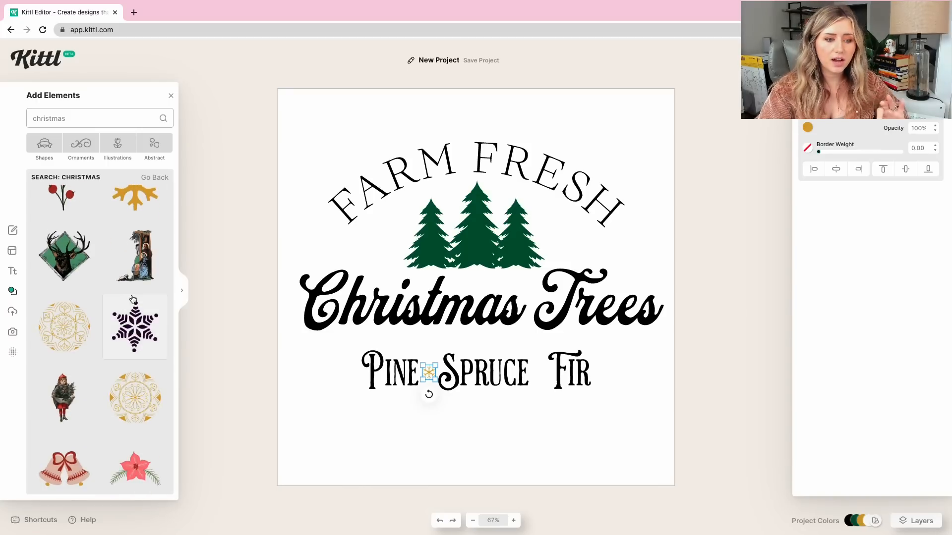
{"action": "scroll", "coordinate": [133, 307], "scroll_direction": "down", "scroll_amount": 4}
{"action": "scroll", "coordinate": [134, 323], "scroll_direction": "down", "scroll_amount": 6}
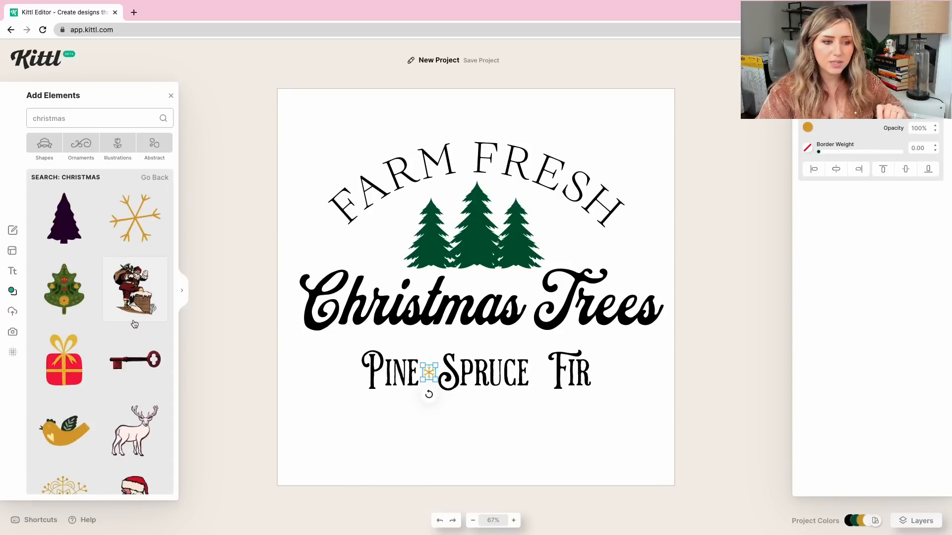
{"action": "scroll", "coordinate": [133, 324], "scroll_direction": "down", "scroll_amount": 15}
{"action": "scroll", "coordinate": [134, 325], "scroll_direction": "up", "scroll_amount": 15}
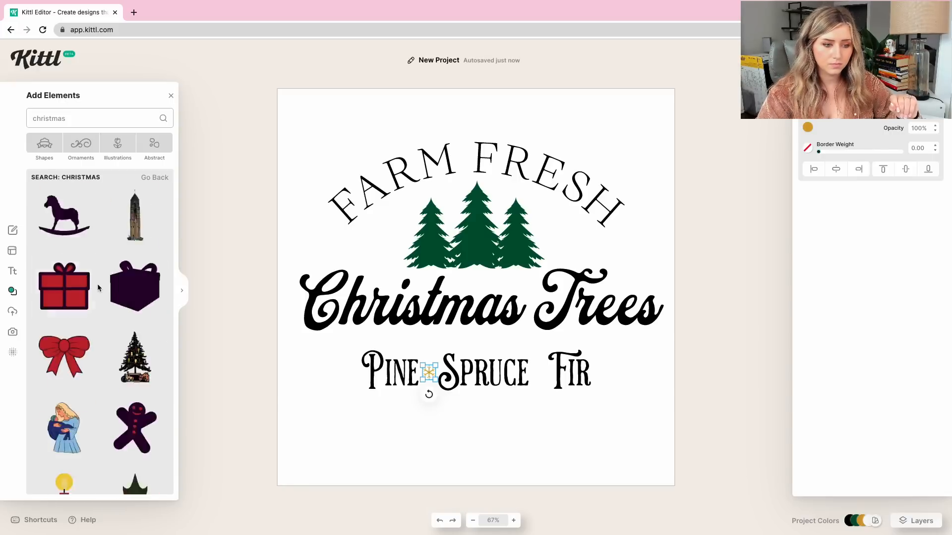
{"action": "left_click", "coordinate": [108, 291]}
{"action": "left_click_drag", "start_coordinate": [542, 234], "coordinate": [429, 324]}
{"action": "left_click_drag", "start_coordinate": [421, 334], "coordinate": [434, 361]}
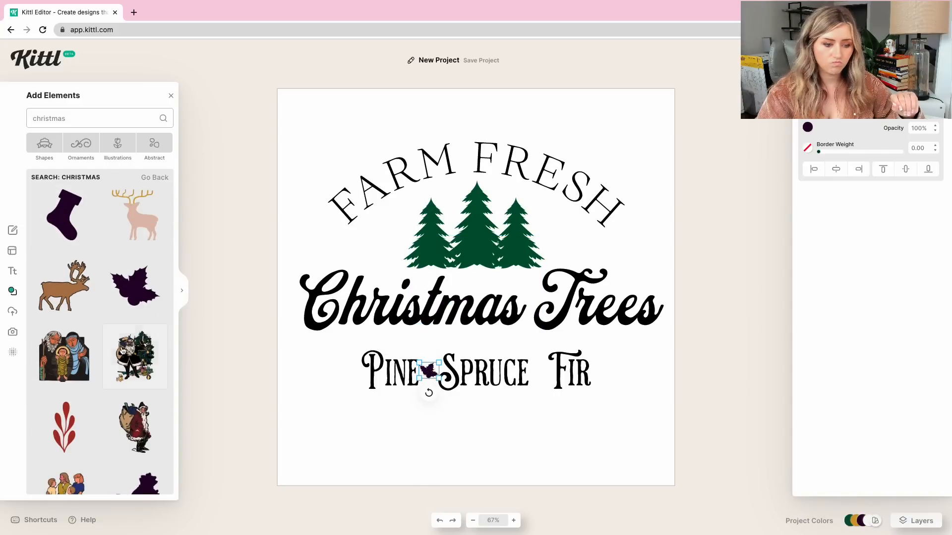
Add the dark stocking from the Christmas elements and place it at small size between Spruce and Fir.
{"action": "scroll", "coordinate": [81, 347], "scroll_direction": "up", "scroll_amount": 5}
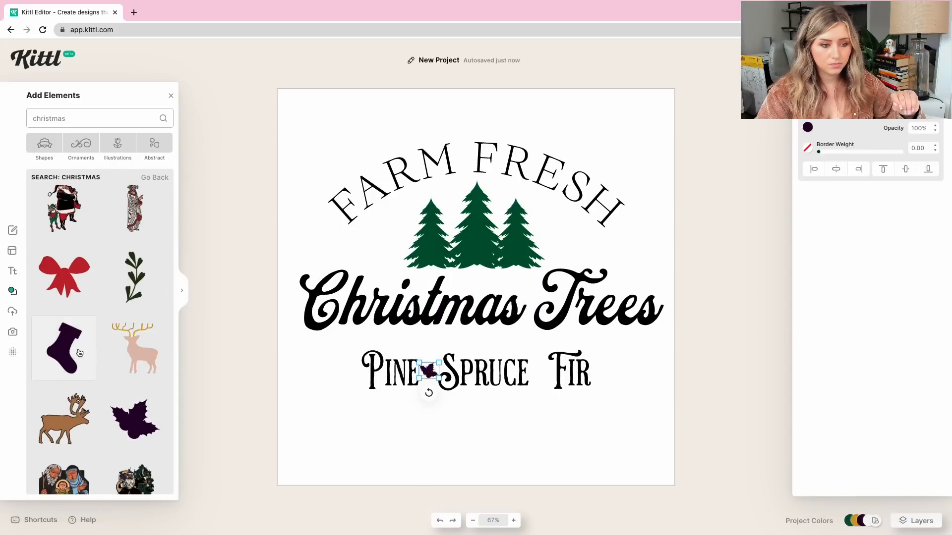
{"action": "left_click", "coordinate": [81, 352]}
{"action": "left_click_drag", "start_coordinate": [522, 221], "coordinate": [428, 313]}
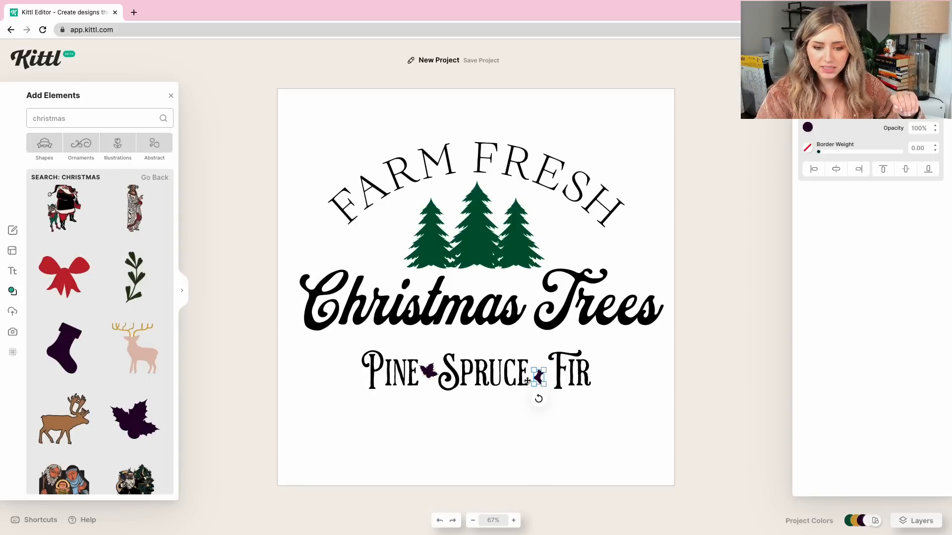
{"action": "left_click", "coordinate": [503, 385]}
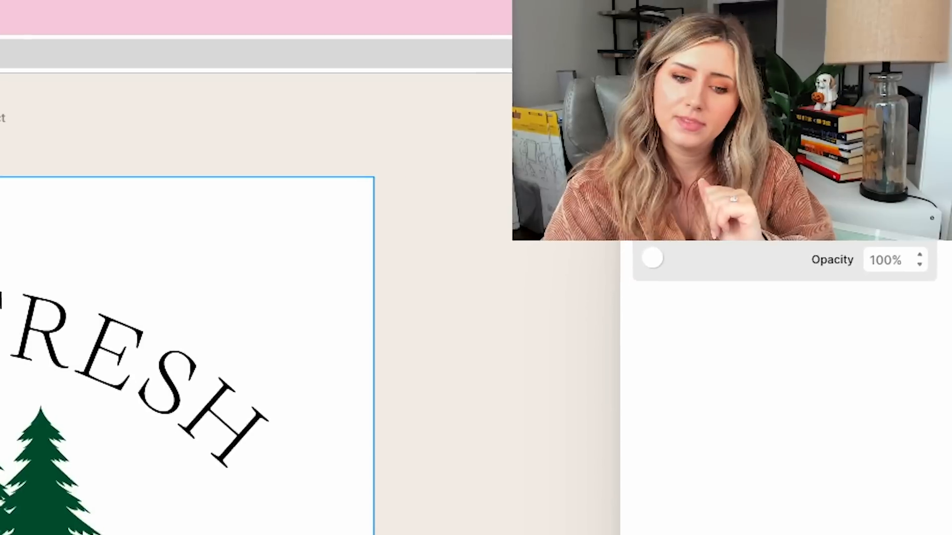
Delete the stocking and the holly leaf, keeping the snowflake between Pine and Spruce.
{"action": "left_click", "coordinate": [431, 370]}
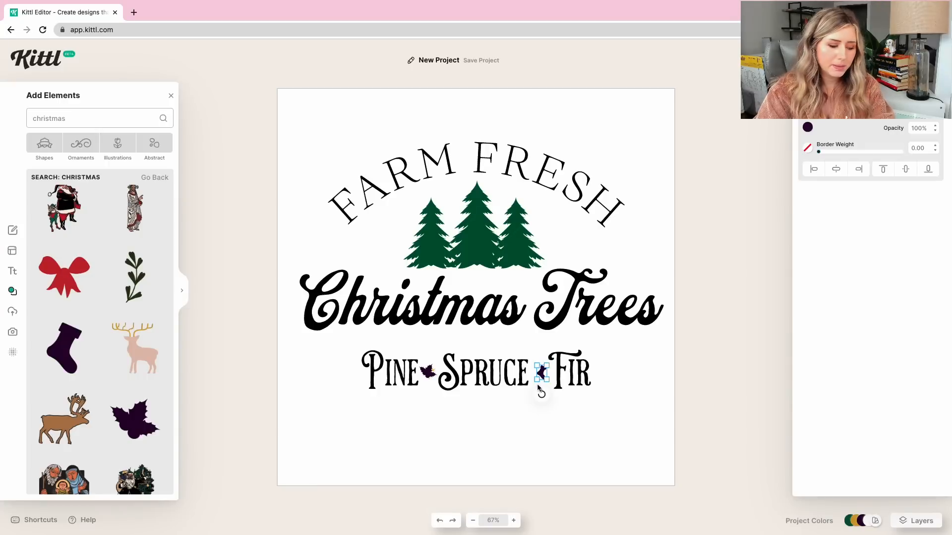
{"action": "key", "text": "Delete"}
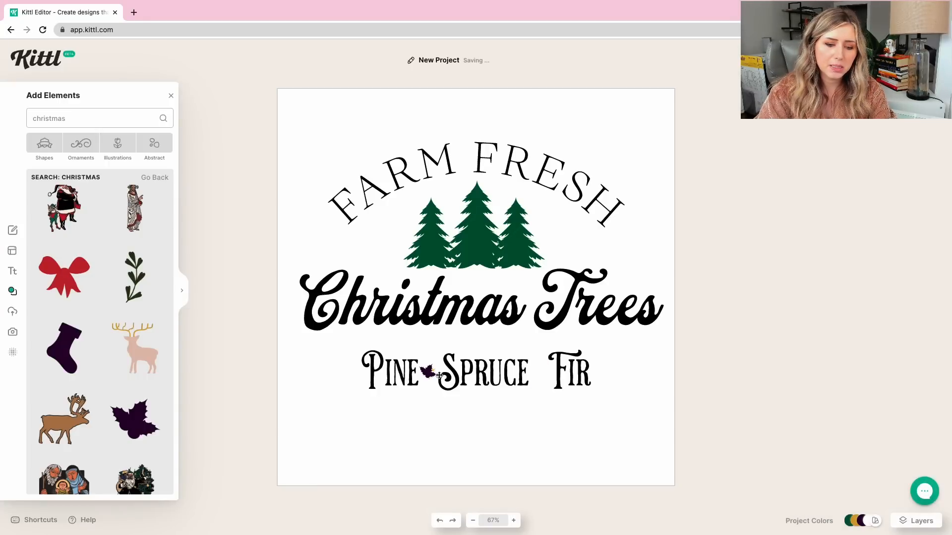
{"action": "left_click", "coordinate": [429, 372]}
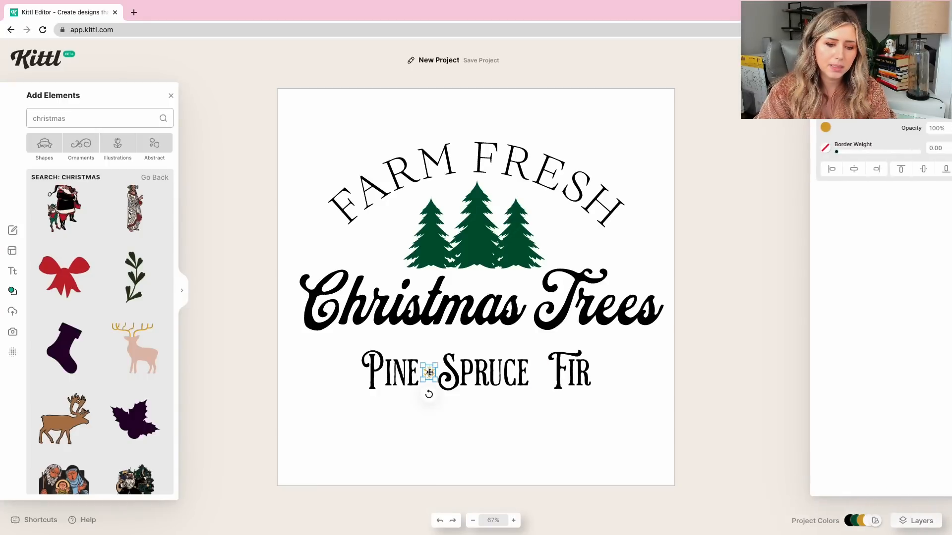
Recolor the gold snowflake between Pine and Spruce to black (000000).
{"action": "left_click", "coordinate": [807, 127]}
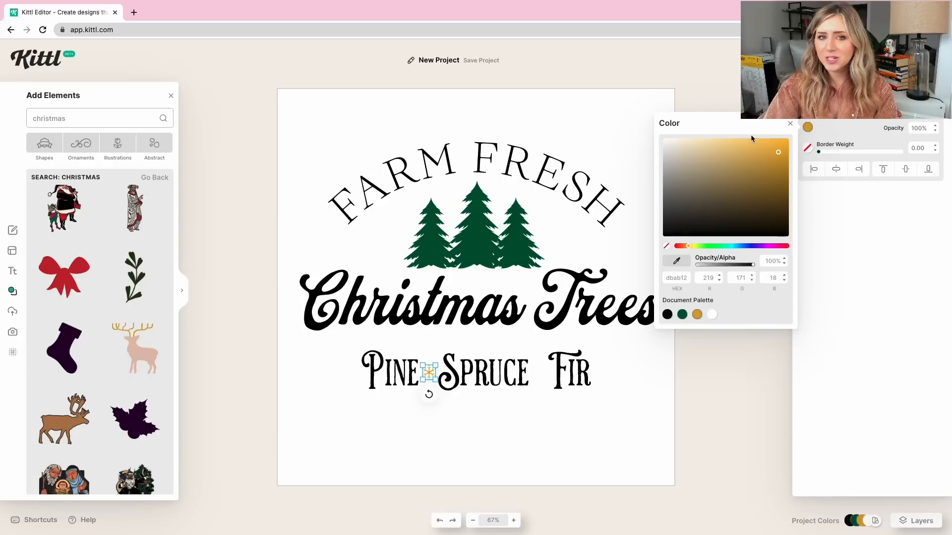
{"action": "left_click_drag", "start_coordinate": [707, 202], "coordinate": [647, 248]}
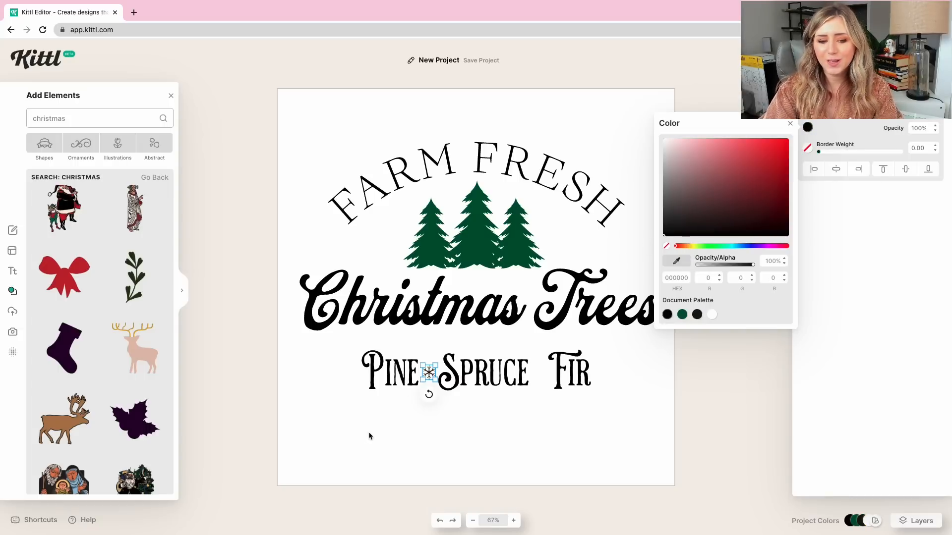
{"action": "left_click", "coordinate": [412, 379]}
{"action": "left_click_drag", "start_coordinate": [405, 384], "coordinate": [404, 381]}
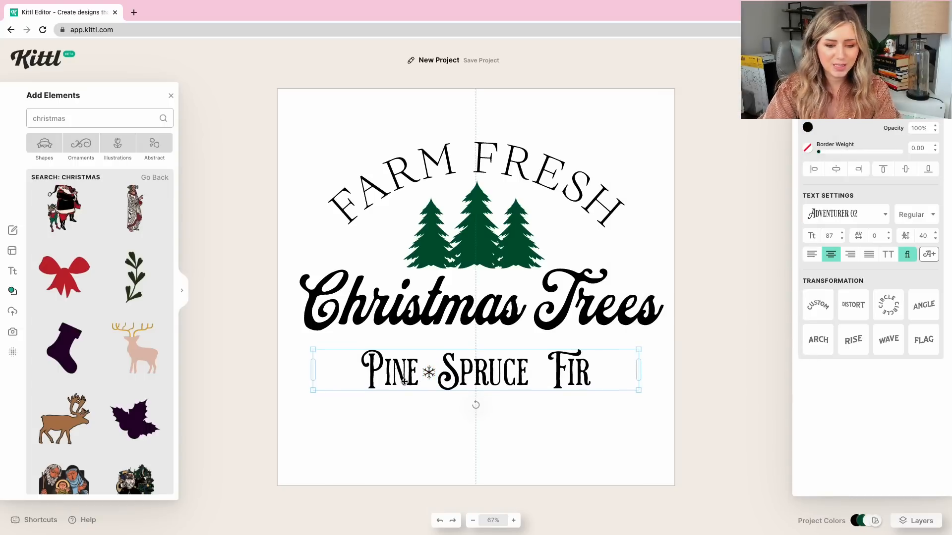
Duplicate the black snowflake and place the copy between Spruce and Fir, level with the first one.
{"action": "left_click", "coordinate": [428, 373]}
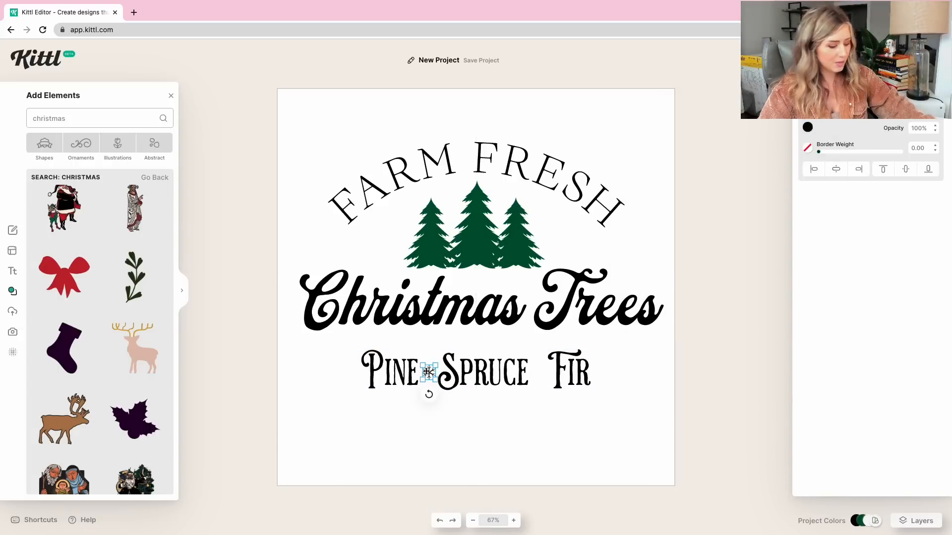
{"action": "key", "text": "super+v"}
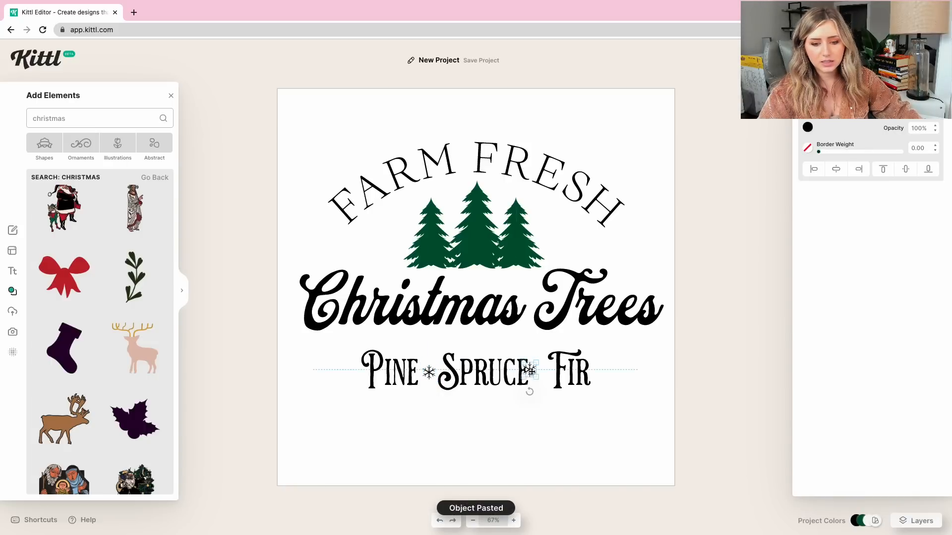
{"action": "left_click_drag", "start_coordinate": [528, 370], "coordinate": [541, 372]}
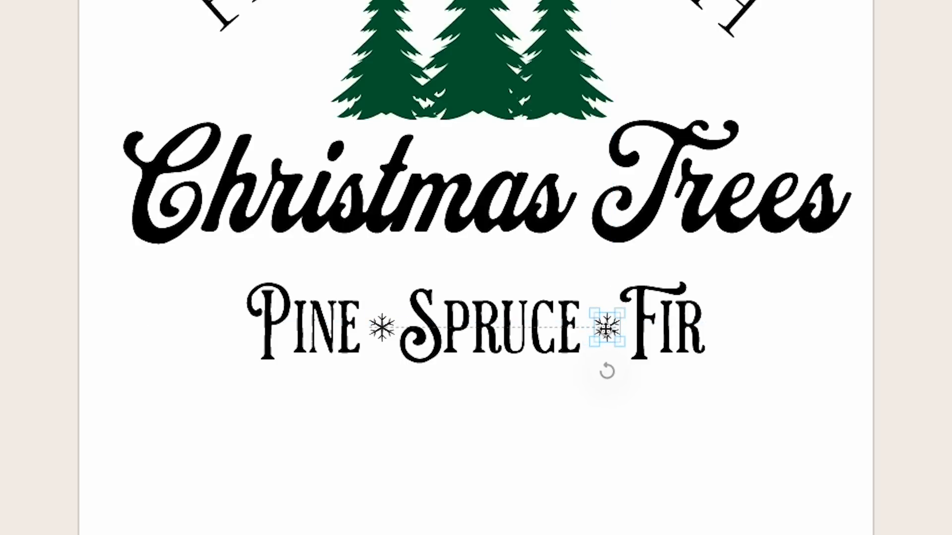
{"action": "left_click", "coordinate": [679, 404]}
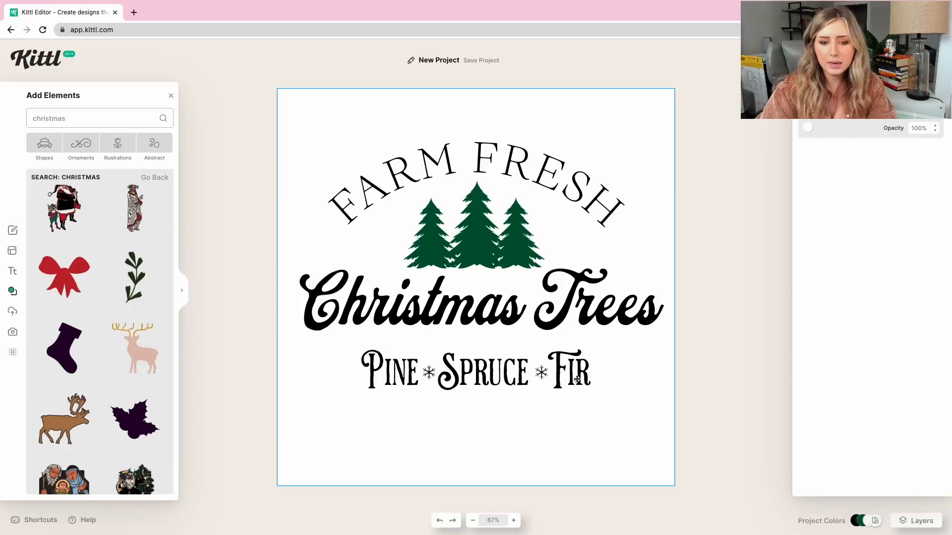
{"action": "left_click", "coordinate": [644, 327]}
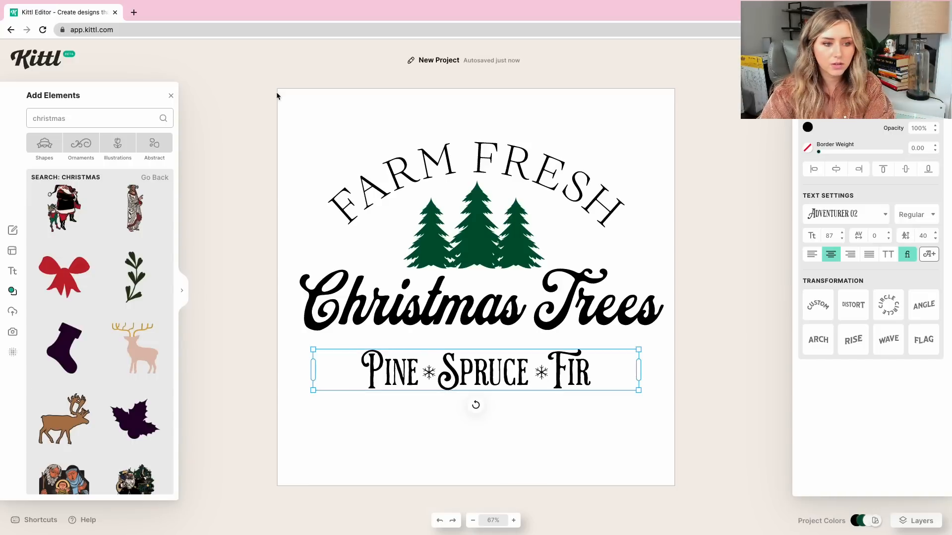
Try a thin scroll-ended line ornament as a divider between Christmas Trees and Pine Spruce Fir, and delete it.
{"action": "left_click", "coordinate": [81, 143]}
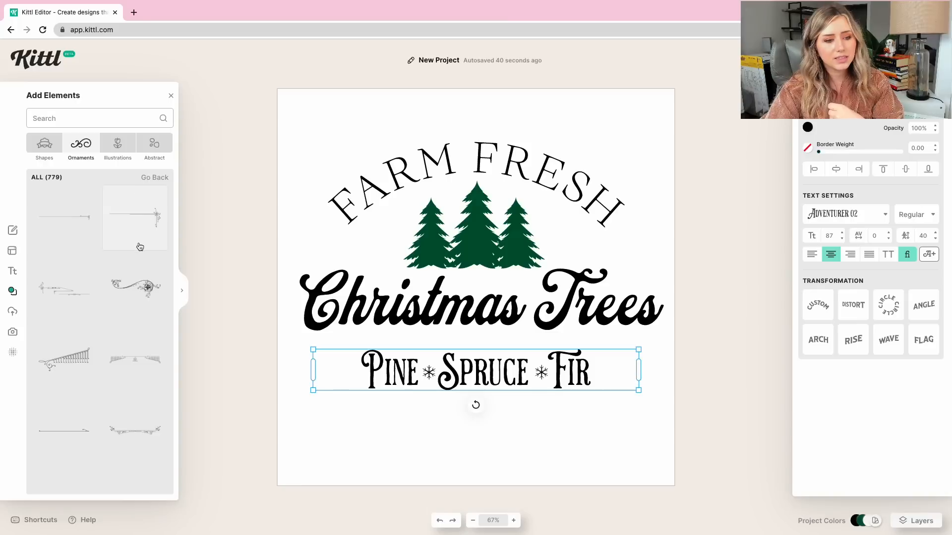
{"action": "scroll", "coordinate": [140, 247], "scroll_direction": "down", "scroll_amount": 10}
{"action": "scroll", "coordinate": [139, 272], "scroll_direction": "down", "scroll_amount": 5}
{"action": "left_click", "coordinate": [138, 248]}
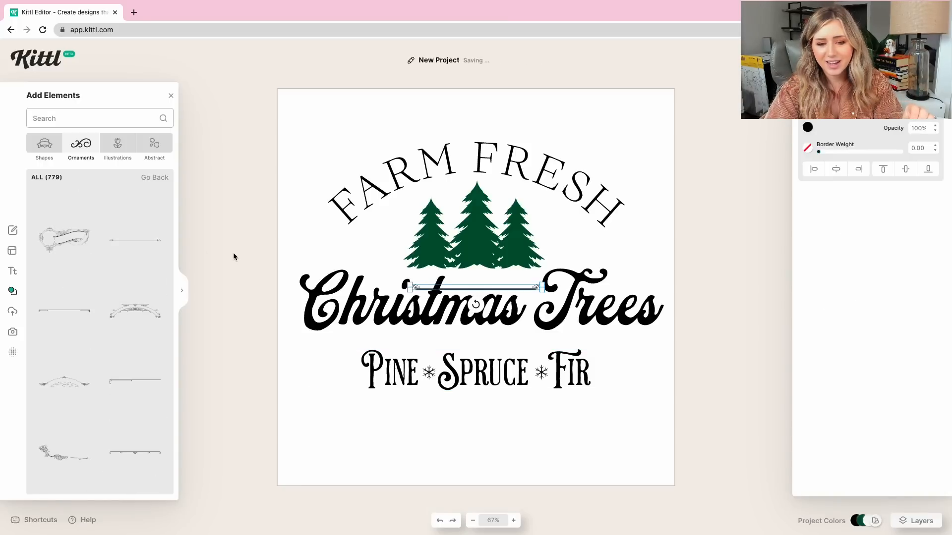
{"action": "left_click_drag", "start_coordinate": [485, 289], "coordinate": [486, 340]}
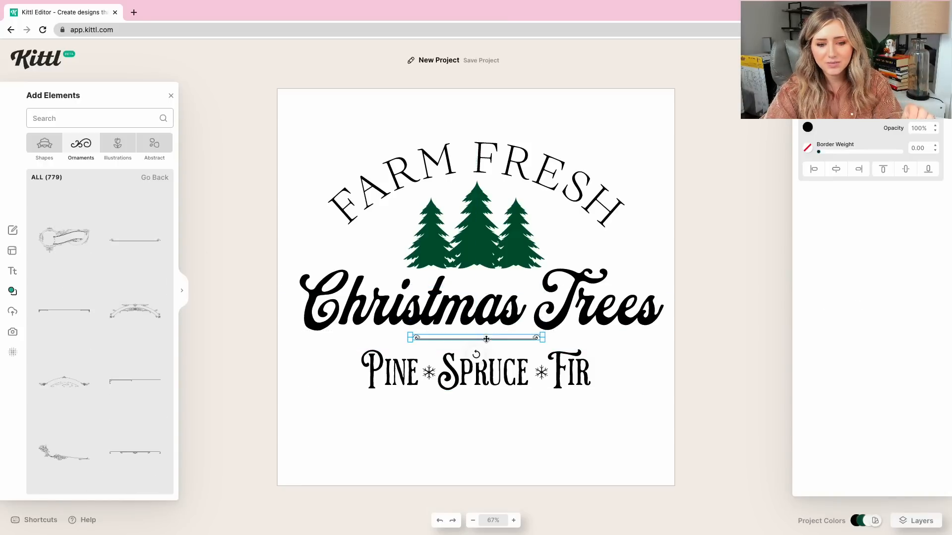
{"action": "left_click_drag", "start_coordinate": [545, 336], "coordinate": [568, 342]}
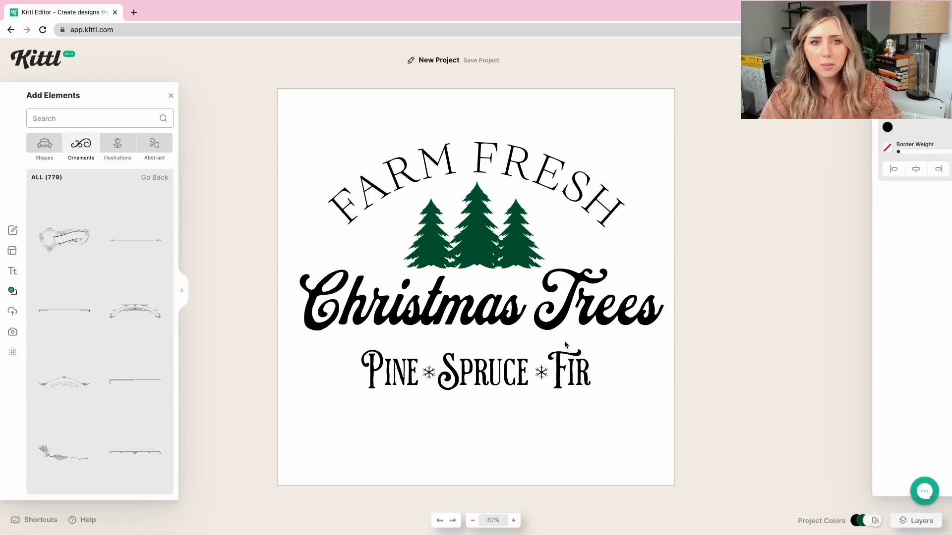
{"action": "key", "text": "Delete"}
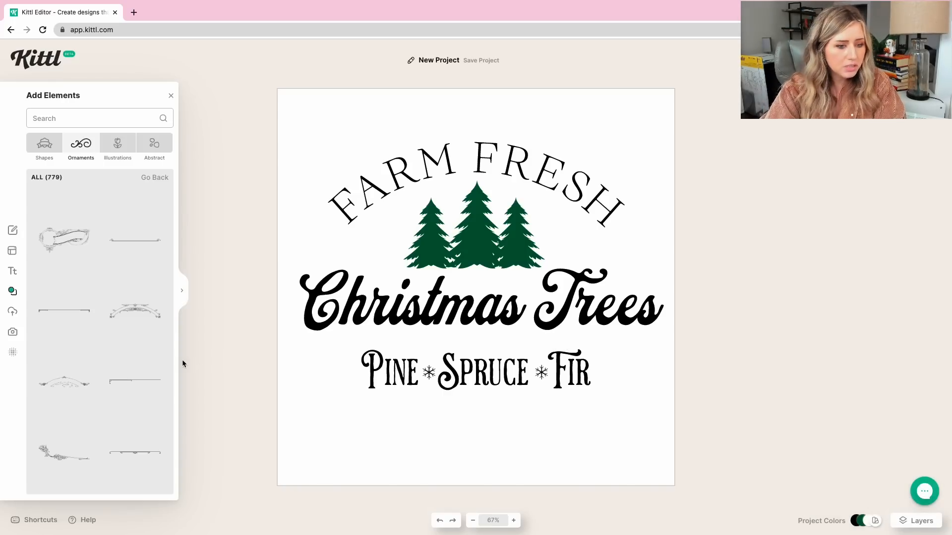
Try a gold leafy scroll ornament under the first half of Christmas Trees, resized to fit above Pine Spruce Fir.
{"action": "scroll", "coordinate": [140, 322], "scroll_direction": "down", "scroll_amount": 1}
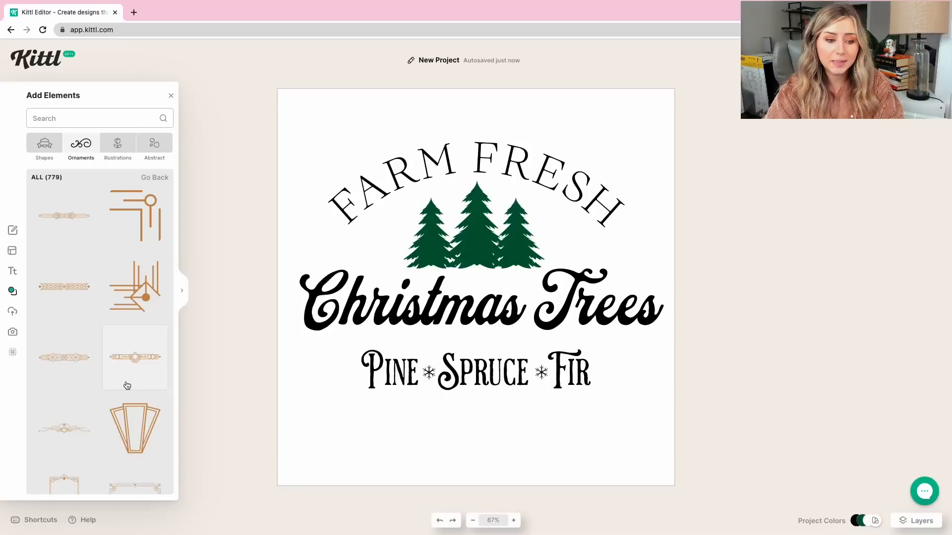
{"action": "scroll", "coordinate": [125, 385], "scroll_direction": "down", "scroll_amount": 5}
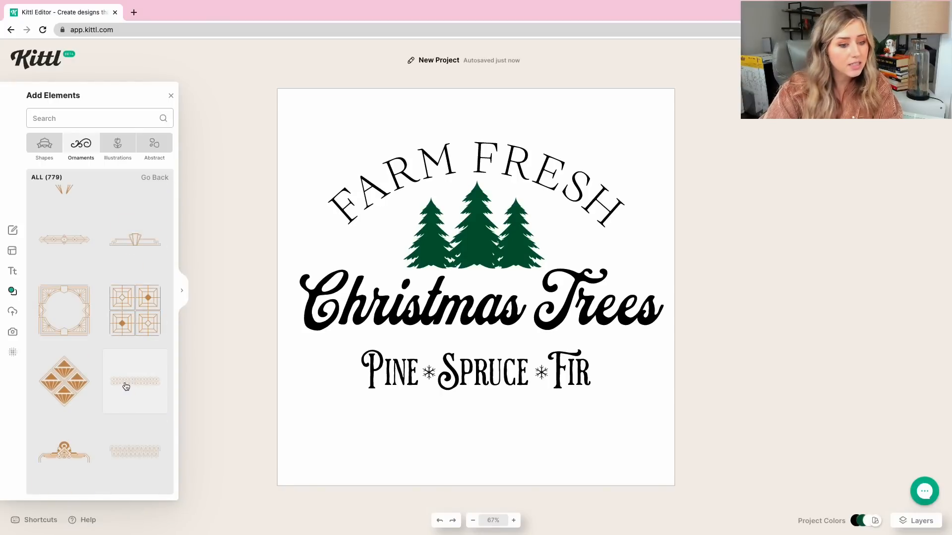
{"action": "scroll", "coordinate": [127, 386], "scroll_direction": "down", "scroll_amount": 10}
{"action": "scroll", "coordinate": [121, 384], "scroll_direction": "down", "scroll_amount": 3}
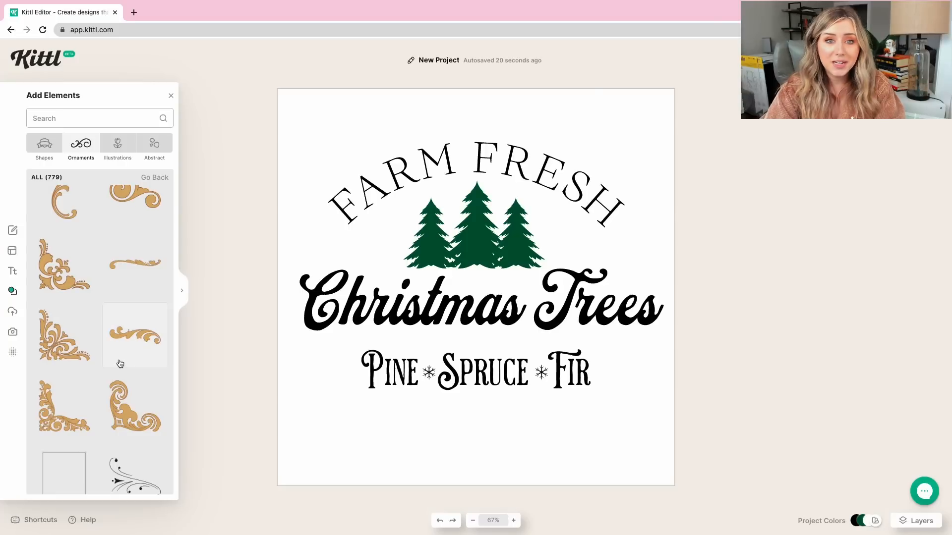
{"action": "scroll", "coordinate": [120, 364], "scroll_direction": "up", "scroll_amount": 3}
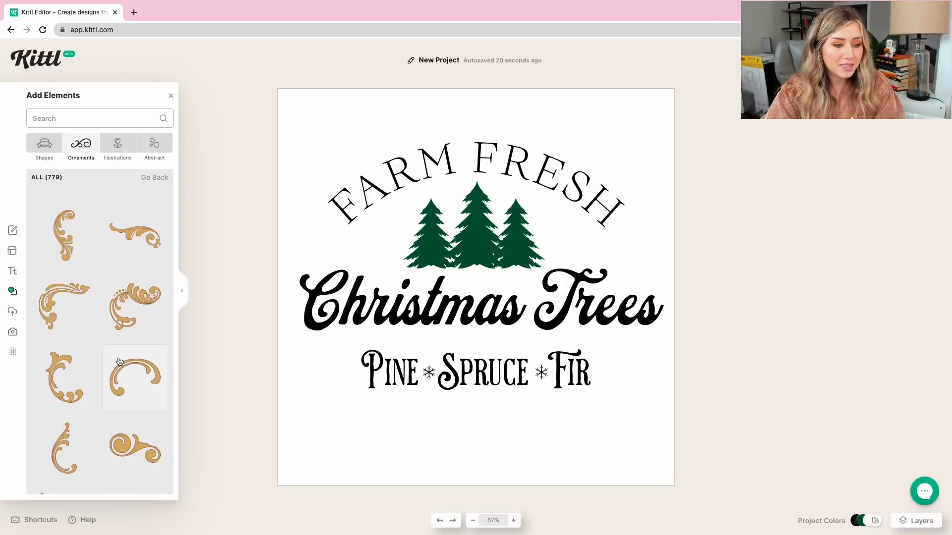
{"action": "left_click", "coordinate": [126, 351]}
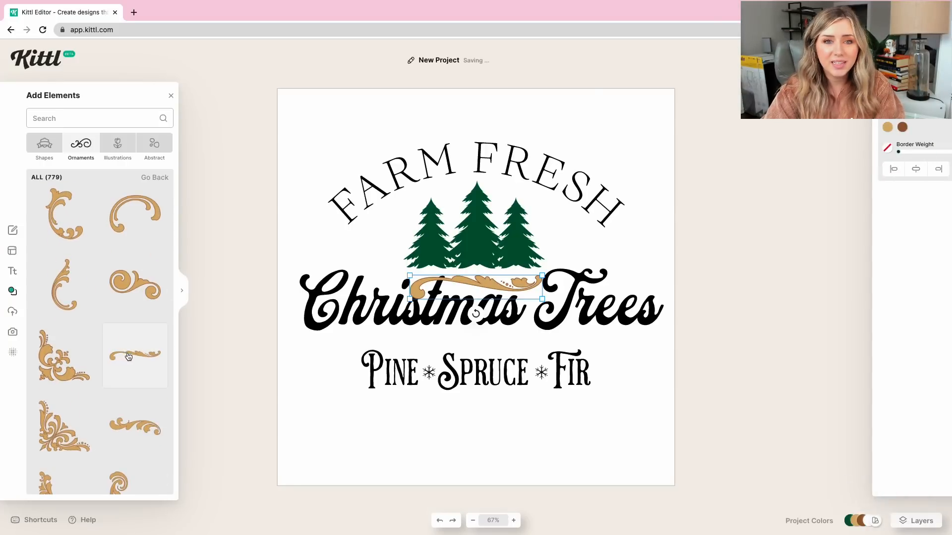
{"action": "left_click_drag", "start_coordinate": [489, 283], "coordinate": [470, 344]}
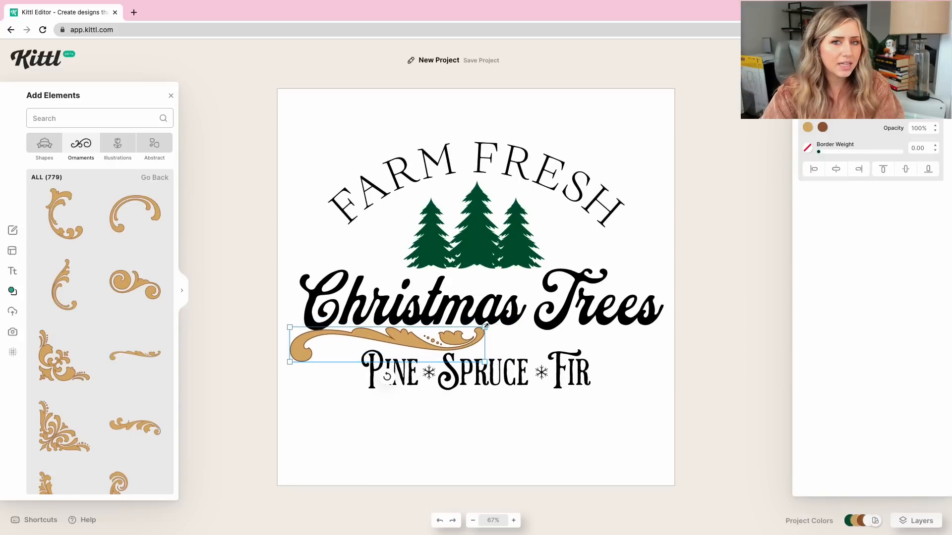
{"action": "left_click_drag", "start_coordinate": [486, 325], "coordinate": [452, 339]}
Browse more of the ornament collection for a better divider to place around the Pine Spruce Fir line.
{"action": "scroll", "coordinate": [90, 348], "scroll_direction": "down", "scroll_amount": 10}
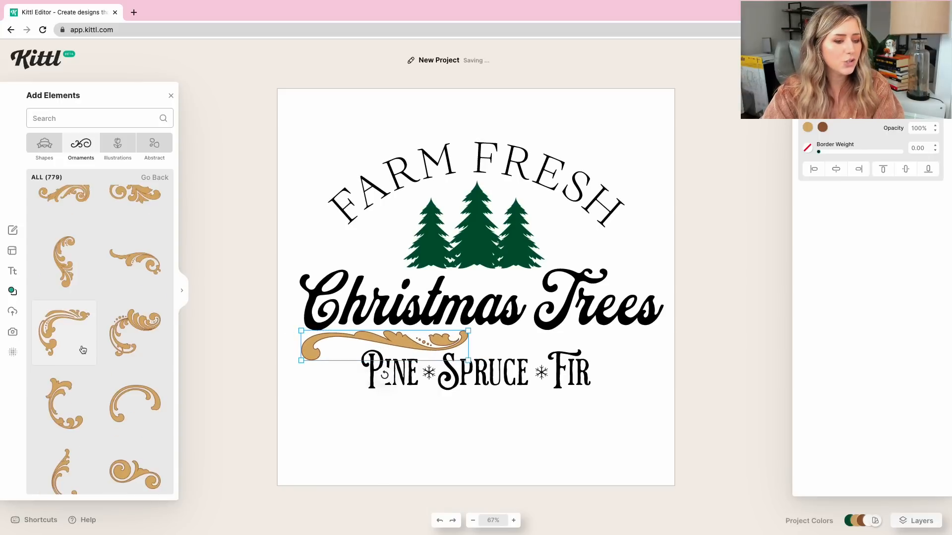
{"action": "scroll", "coordinate": [87, 358], "scroll_direction": "up", "scroll_amount": 10}
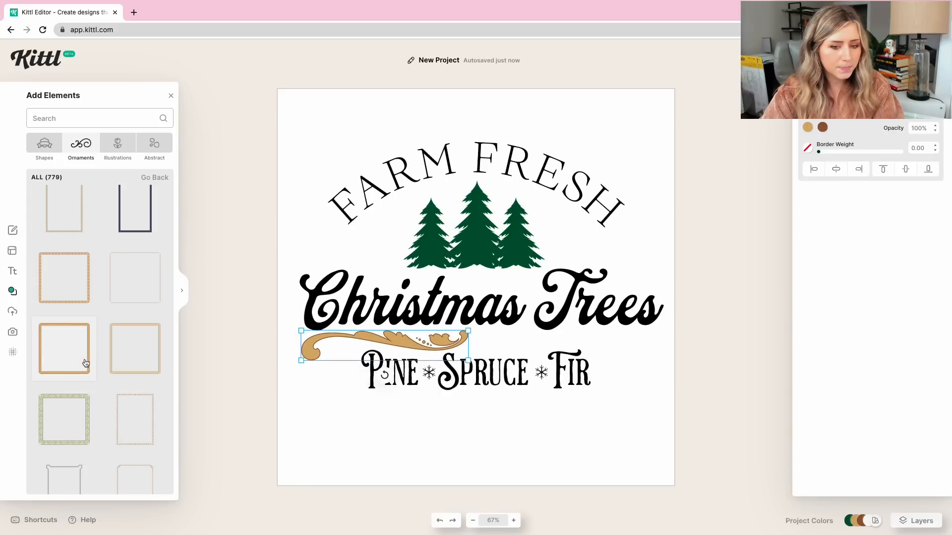
{"action": "scroll", "coordinate": [84, 359], "scroll_direction": "up", "scroll_amount": 10}
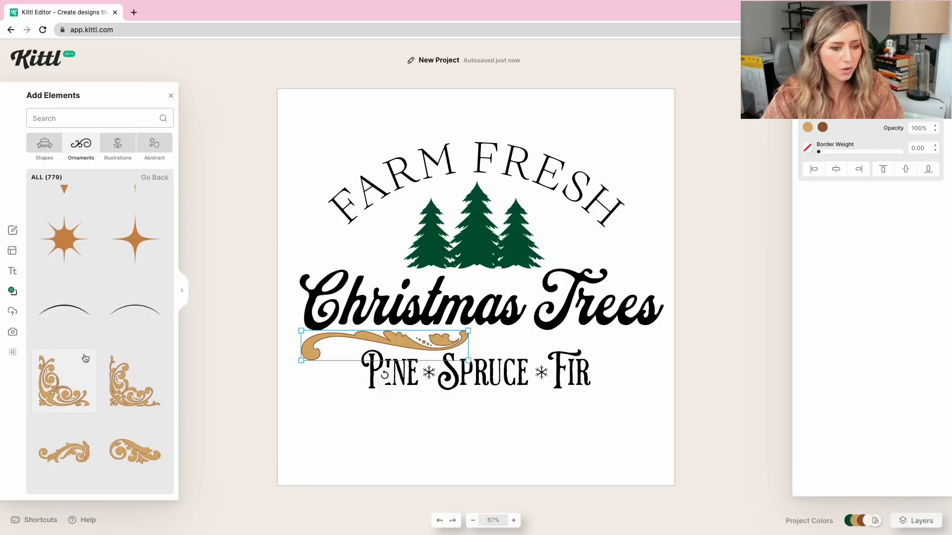
{"action": "scroll", "coordinate": [85, 358], "scroll_direction": "down", "scroll_amount": 10}
{"action": "scroll", "coordinate": [98, 359], "scroll_direction": "down", "scroll_amount": 10}
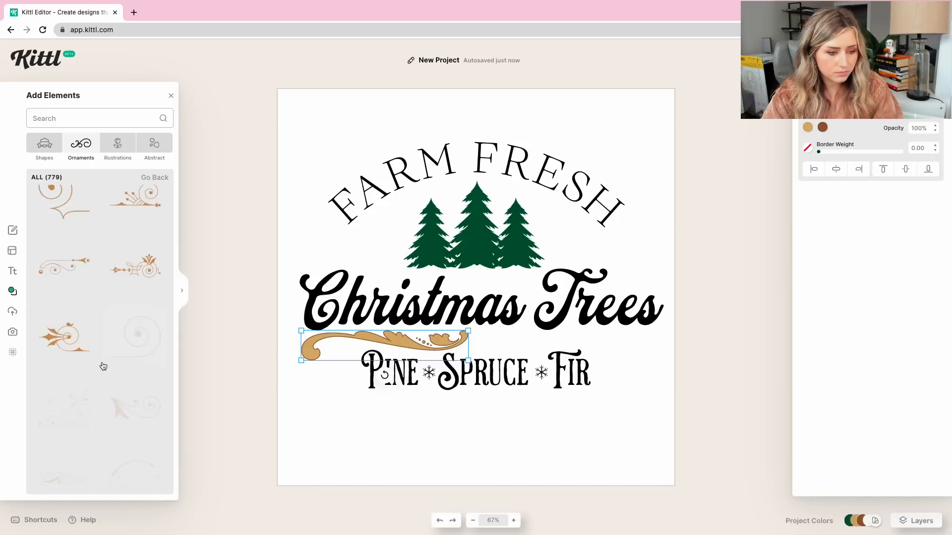
{"action": "scroll", "coordinate": [103, 367], "scroll_direction": "down", "scroll_amount": 3}
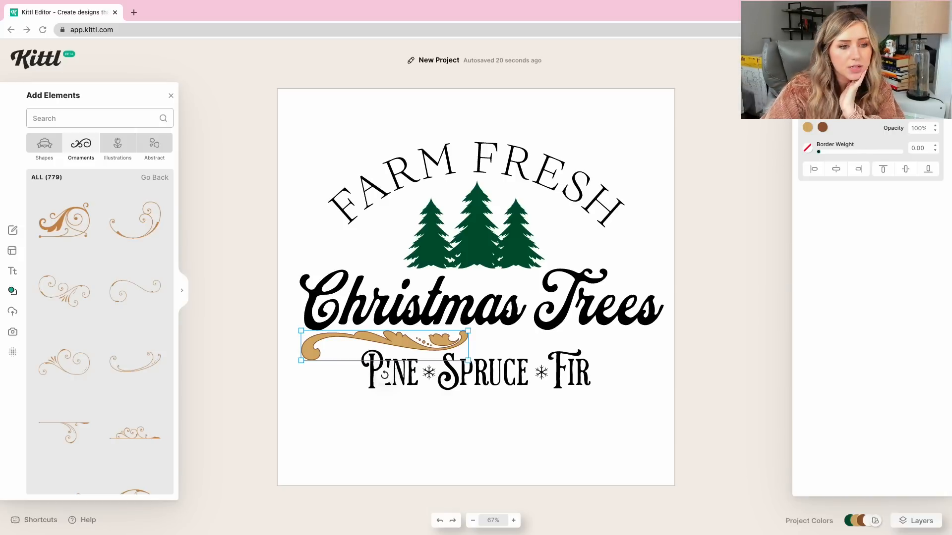
Switch to the reference shirt screenshot in Preview, examine an enlarged view of its lower lines and dividers, and close it.
{"action": "mouse_move", "coordinate": [313, 4]}
{"action": "left_click", "coordinate": [33, 20]}
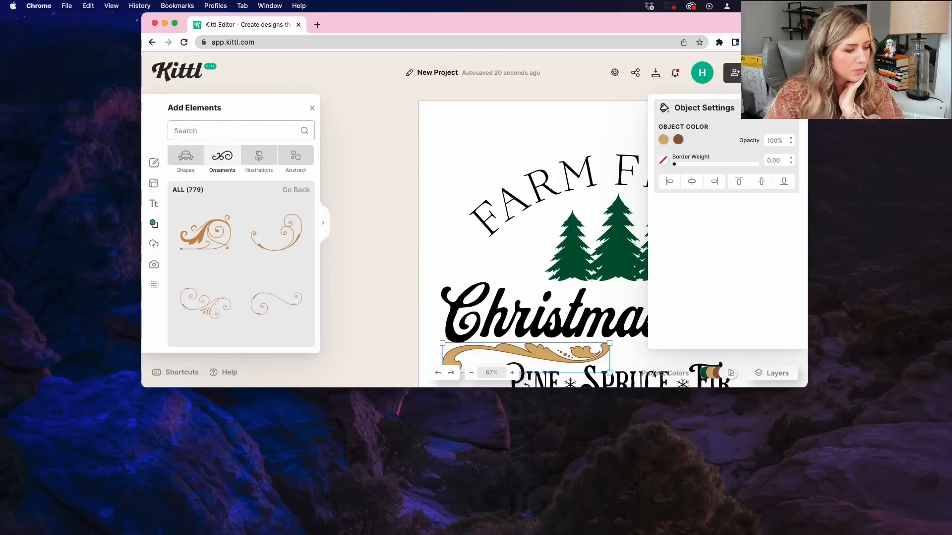
{"action": "left_click_drag", "start_coordinate": [1, 137], "coordinate": [351, 162]}
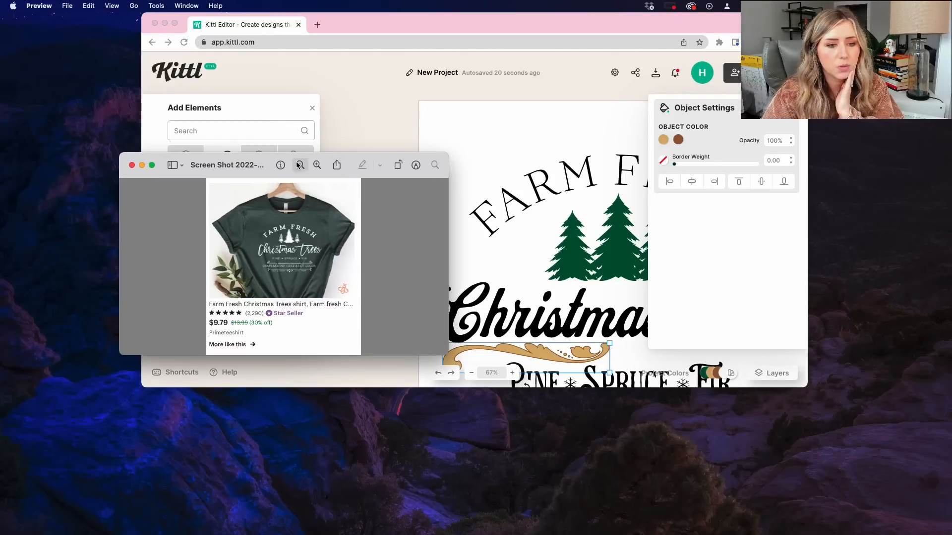
{"action": "left_click", "coordinate": [316, 165]}
{"action": "left_click_drag", "start_coordinate": [307, 270], "coordinate": [306, 288]}
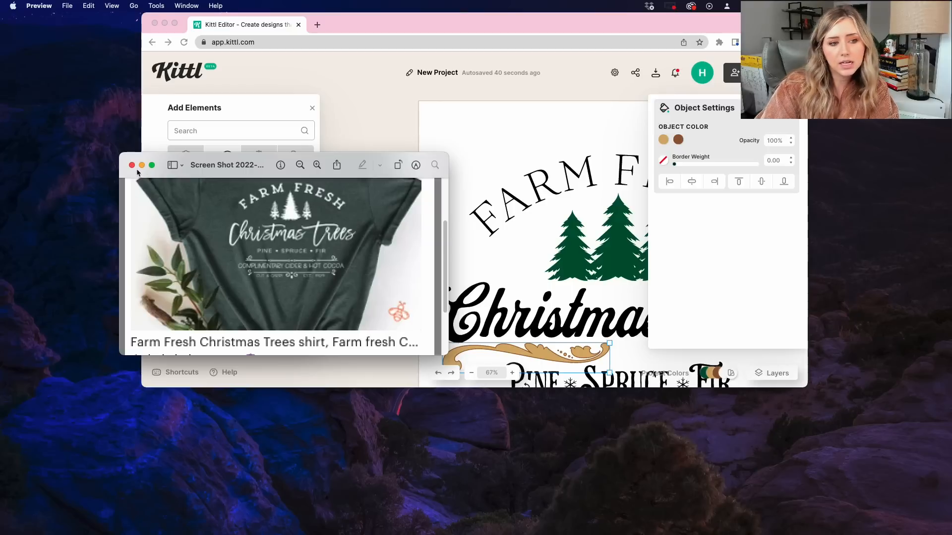
{"action": "left_click", "coordinate": [132, 165]}
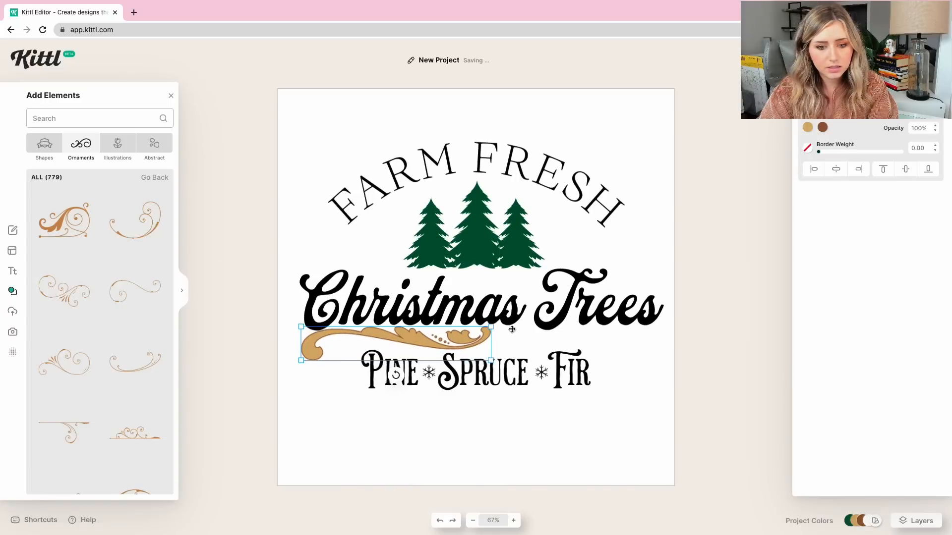
Nudge the Christmas Trees text to the canvas's horizontal center and delete the gold leafy scroll ornament beneath it.
{"action": "left_click", "coordinate": [512, 329]}
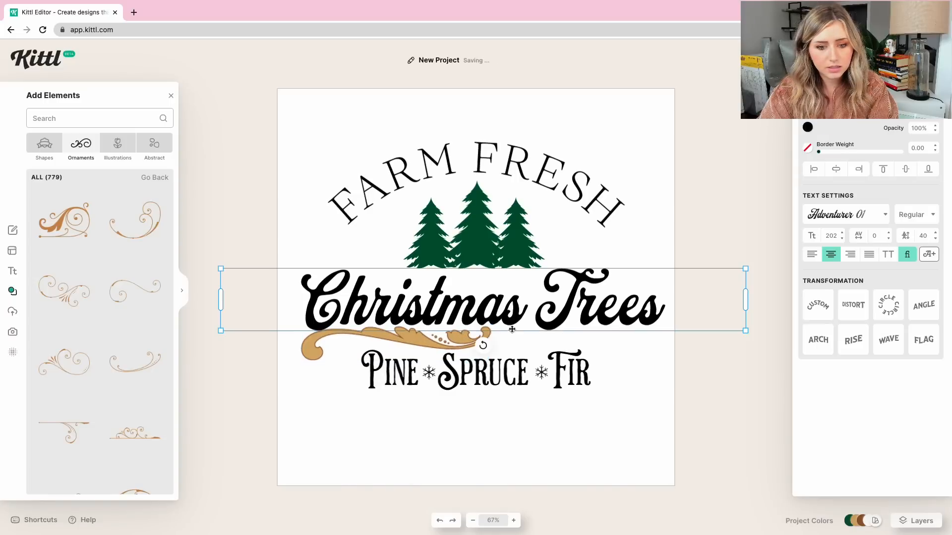
{"action": "left_click", "coordinate": [477, 340]}
{"action": "key", "text": "Delete"}
Look through the scroll, star and line ornaments for a divider that suits the tree design.
{"action": "scroll", "coordinate": [69, 386], "scroll_direction": "down", "scroll_amount": 10}
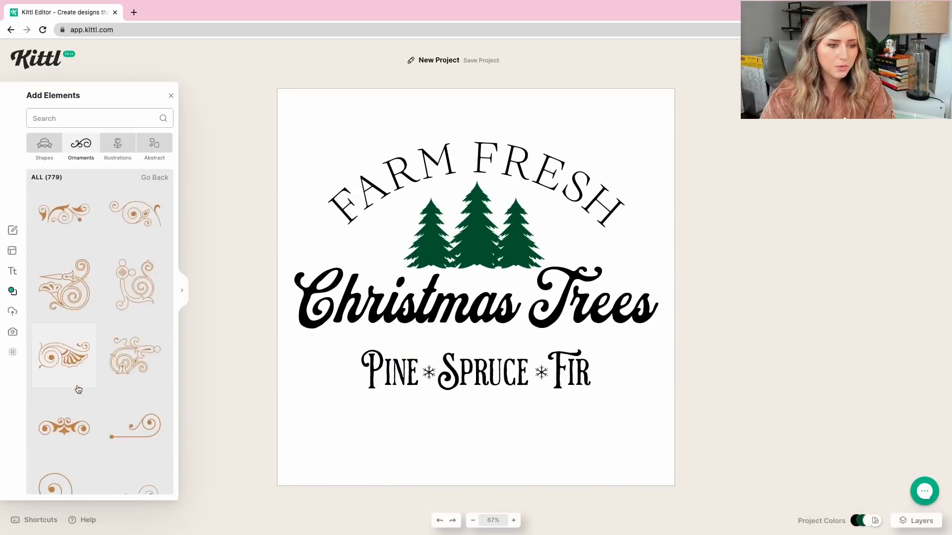
{"action": "scroll", "coordinate": [75, 391], "scroll_direction": "down", "scroll_amount": 10}
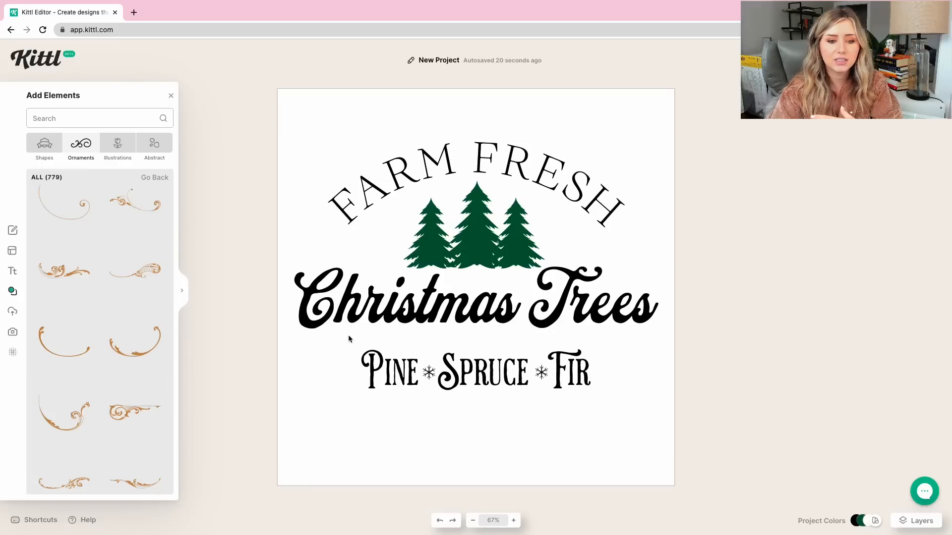
{"action": "left_click", "coordinate": [350, 308]}
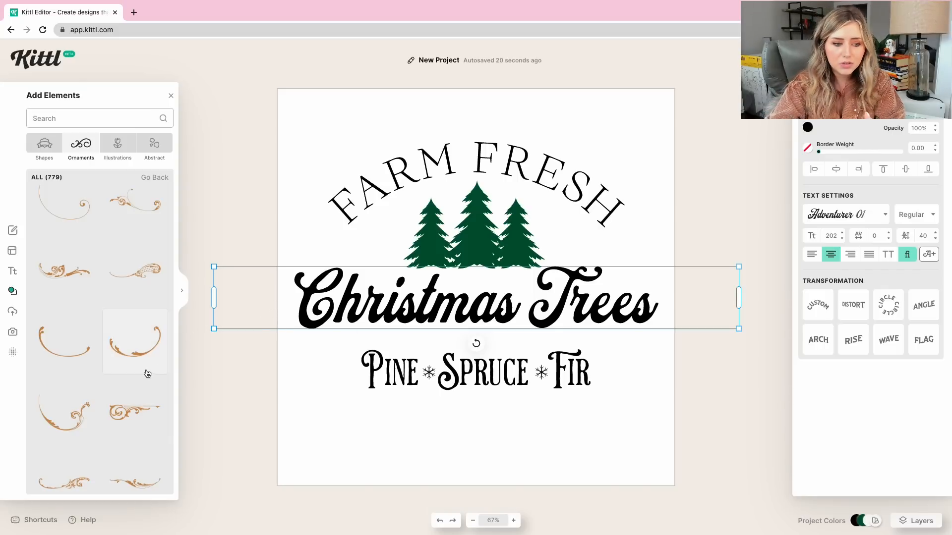
{"action": "scroll", "coordinate": [149, 377], "scroll_direction": "down", "scroll_amount": 2}
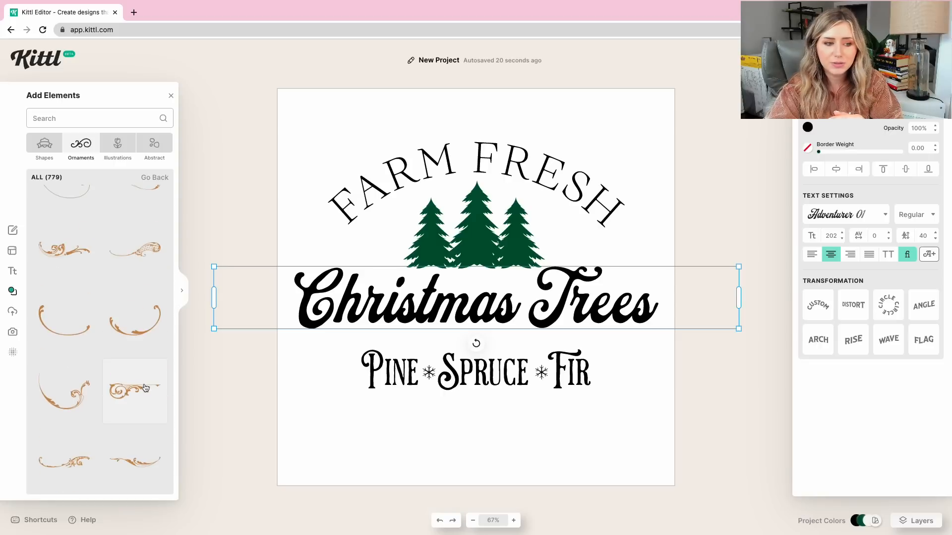
{"action": "scroll", "coordinate": [146, 387], "scroll_direction": "down", "scroll_amount": 5}
{"action": "scroll", "coordinate": [141, 391], "scroll_direction": "down", "scroll_amount": 10}
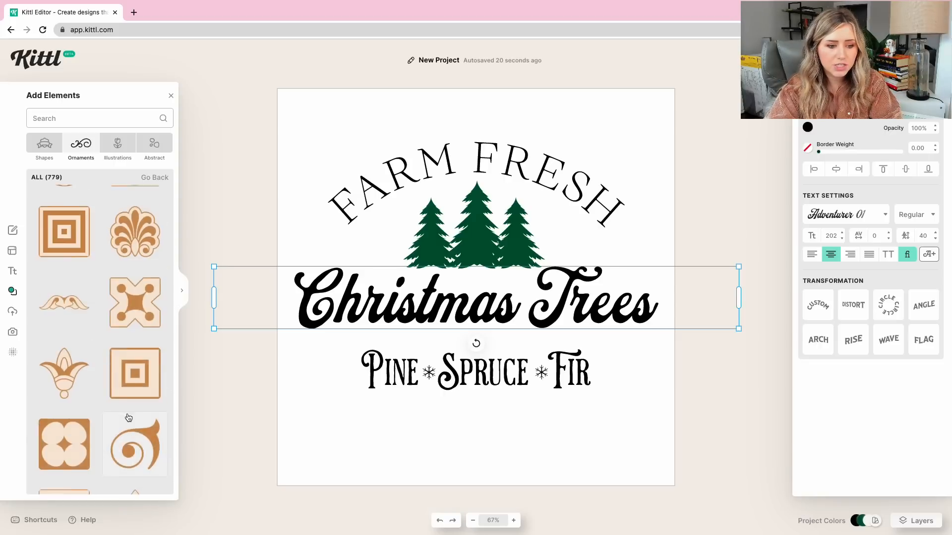
{"action": "scroll", "coordinate": [128, 420], "scroll_direction": "down", "scroll_amount": 15}
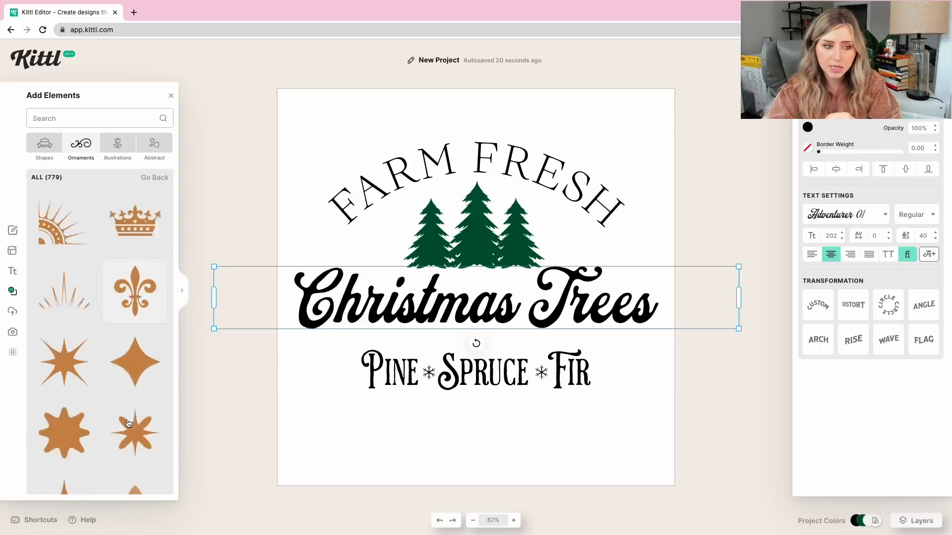
{"action": "scroll", "coordinate": [128, 420], "scroll_direction": "down", "scroll_amount": 15}
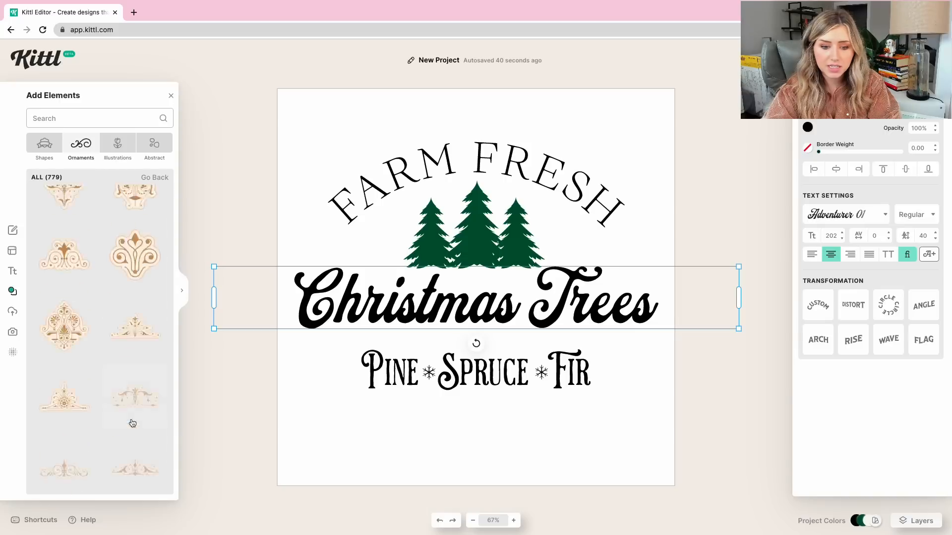
{"action": "scroll", "coordinate": [131, 421], "scroll_direction": "down", "scroll_amount": 3}
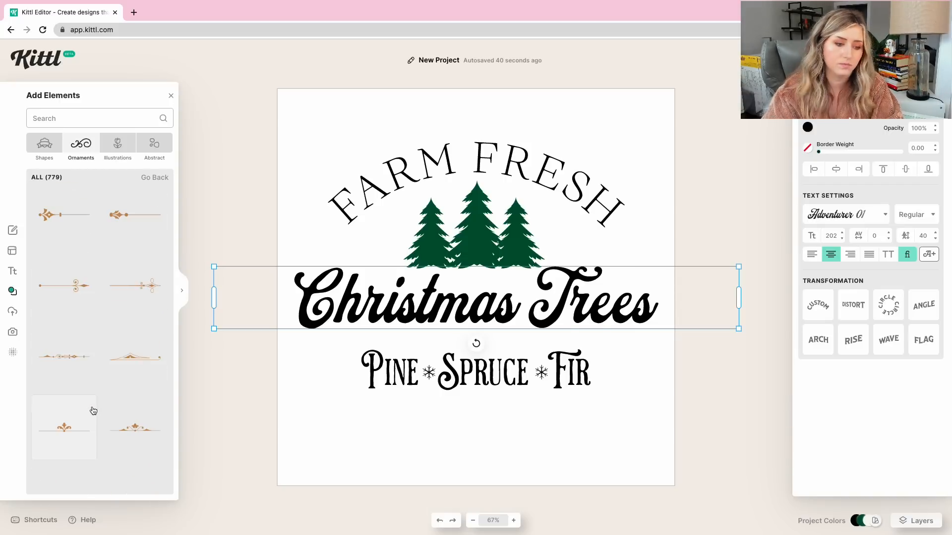
Try another ornament as a divider between Christmas Trees and Pine Spruce Fir, and delete it.
{"action": "scroll", "coordinate": [102, 315], "scroll_direction": "down", "scroll_amount": 1}
{"action": "left_click", "coordinate": [51, 247]}
{"action": "left_click_drag", "start_coordinate": [540, 328], "coordinate": [637, 311]}
{"action": "left_click_drag", "start_coordinate": [540, 350], "coordinate": [487, 348]}
{"action": "right_click", "coordinate": [494, 347]}
{"action": "left_click", "coordinate": [501, 383]}
Try a brown line ornament with a central curled motif beneath Pine Spruce Fir, and delete it.
{"action": "scroll", "coordinate": [122, 350], "scroll_direction": "down", "scroll_amount": 2}
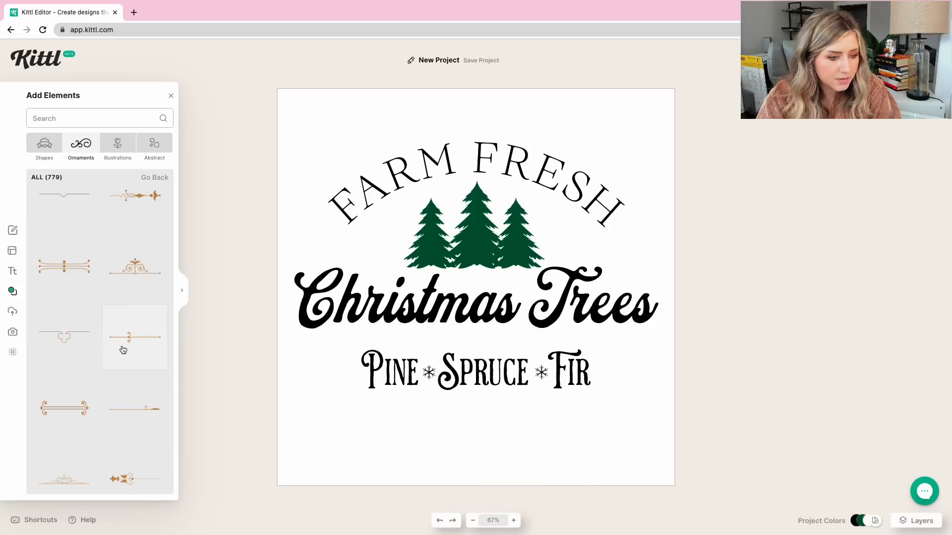
{"action": "scroll", "coordinate": [141, 405], "scroll_direction": "down", "scroll_amount": 5}
{"action": "left_click", "coordinate": [139, 400]}
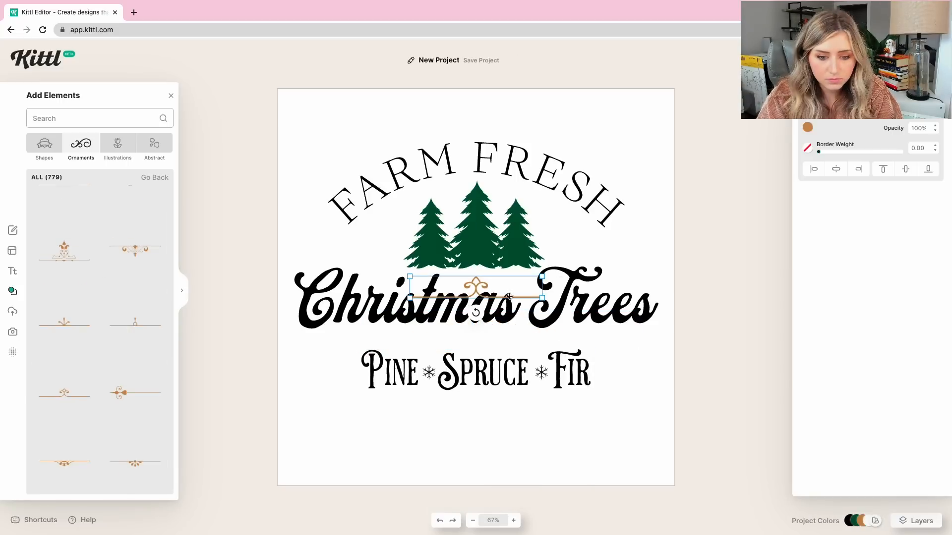
{"action": "left_click", "coordinate": [476, 297]}
{"action": "left_click", "coordinate": [478, 287]}
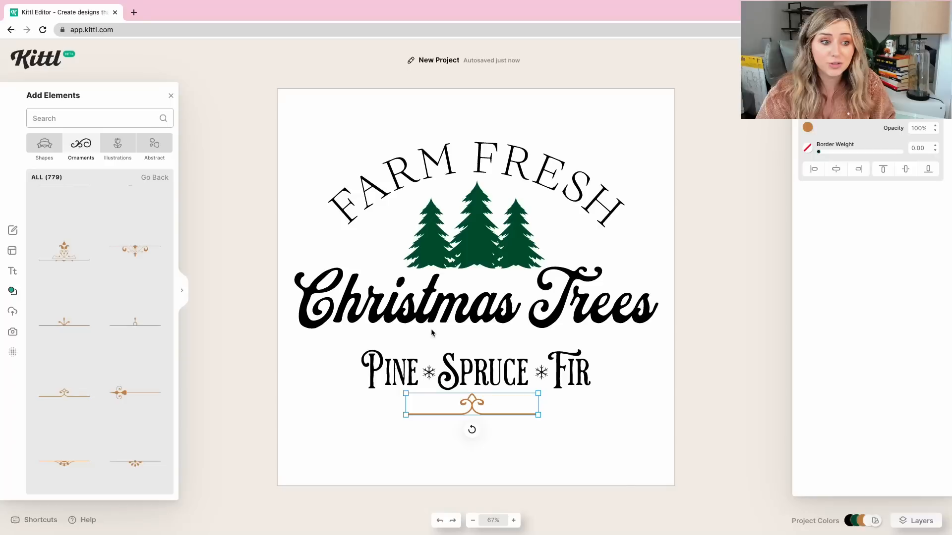
{"action": "scroll", "coordinate": [80, 438], "scroll_direction": "down", "scroll_amount": 5}
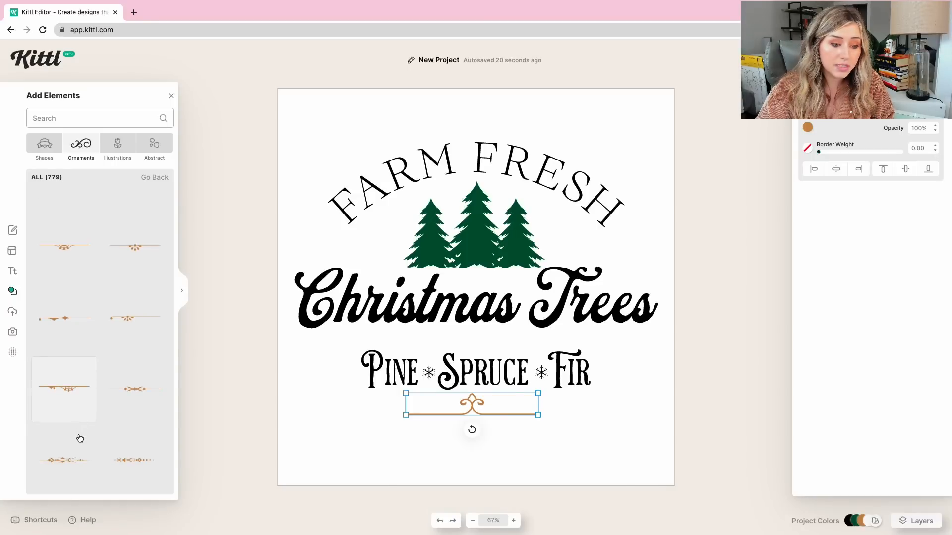
{"action": "scroll", "coordinate": [77, 392], "scroll_direction": "down", "scroll_amount": 2}
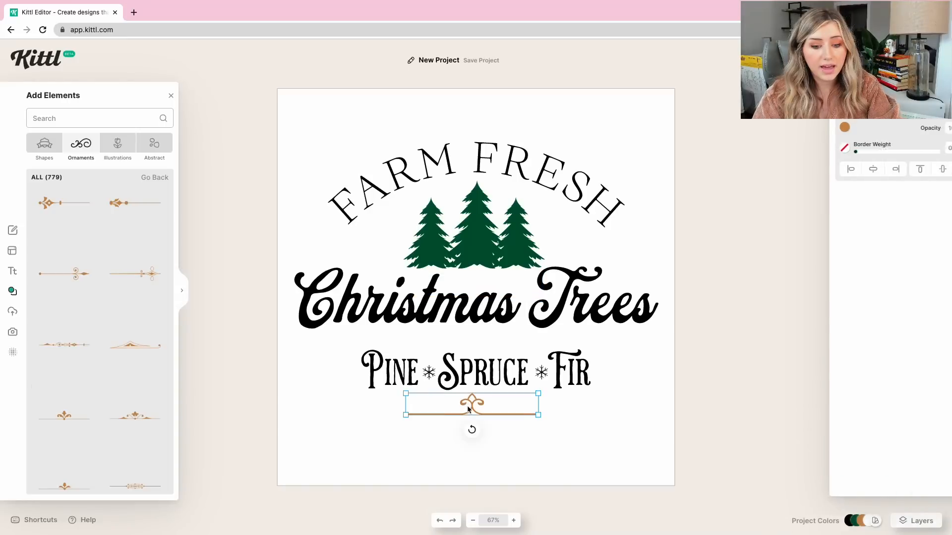
{"action": "key", "text": "Delete"}
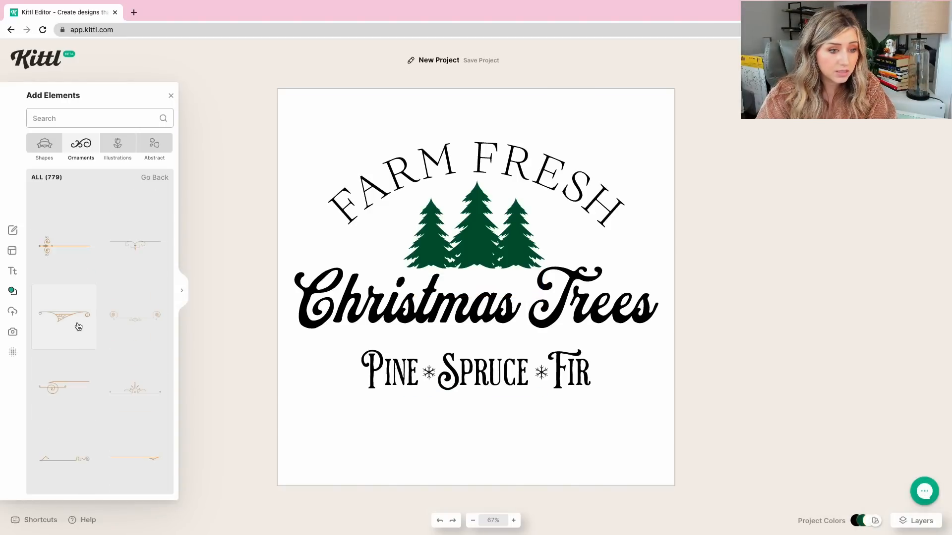
Add a double-line ornament with a leafy end, slightly enlarged, under the first half of Pine Spruce Fir and recolor it black (000000).
{"action": "scroll", "coordinate": [78, 326], "scroll_direction": "down", "scroll_amount": 15}
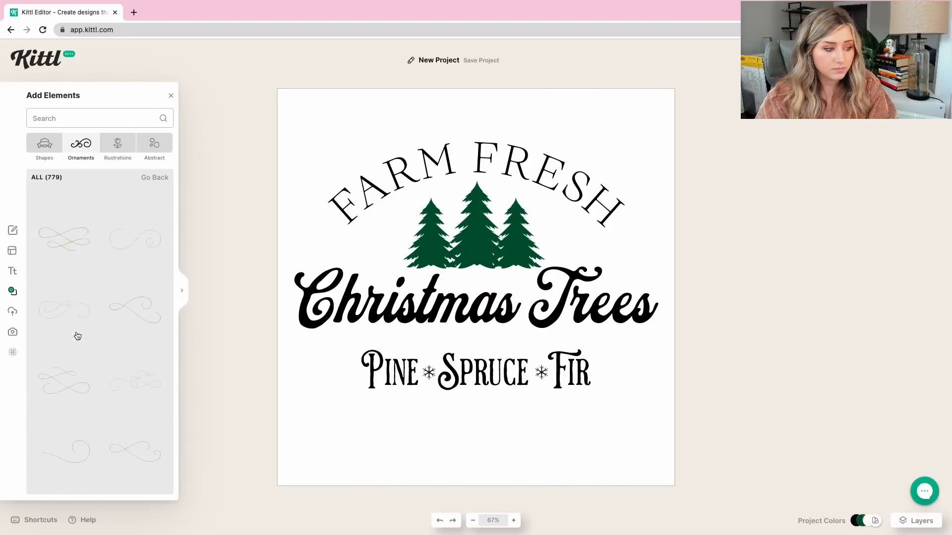
{"action": "scroll", "coordinate": [76, 336], "scroll_direction": "down", "scroll_amount": 12}
{"action": "scroll", "coordinate": [76, 337], "scroll_direction": "up", "scroll_amount": 4}
{"action": "left_click", "coordinate": [68, 348]}
{"action": "left_click_drag", "start_coordinate": [462, 281], "coordinate": [446, 315]}
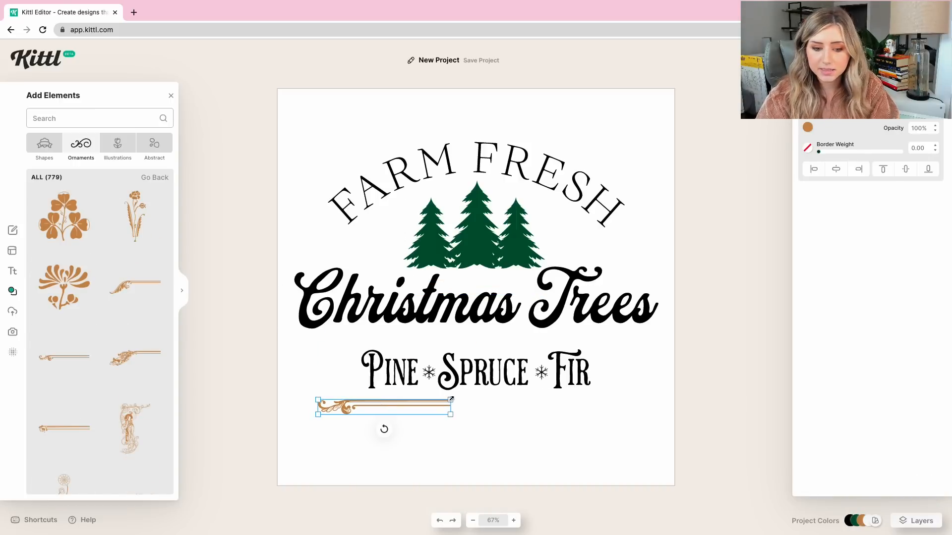
{"action": "left_click_drag", "start_coordinate": [460, 402], "coordinate": [451, 411]}
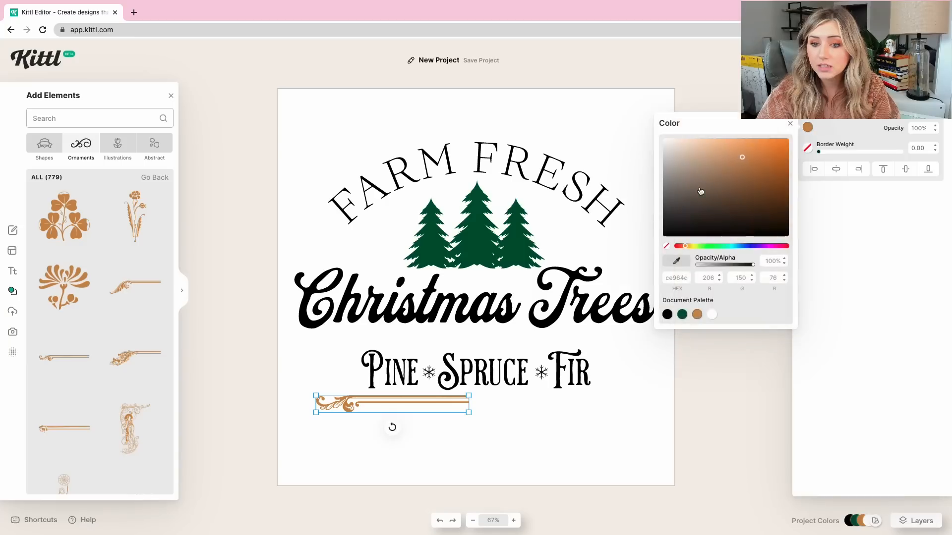
{"action": "left_click", "coordinate": [667, 314]}
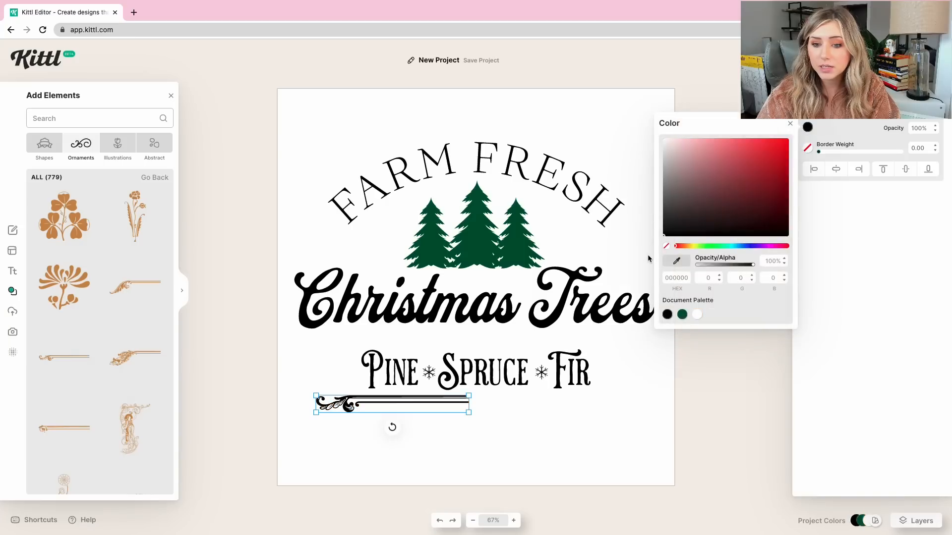
{"action": "left_click", "coordinate": [492, 421]}
Duplicate the black leafy double-line ornament, flip the copy horizontally and align it with the original as one symmetrical divider.
{"action": "left_click", "coordinate": [457, 406]}
{"action": "right_click", "coordinate": [457, 408]}
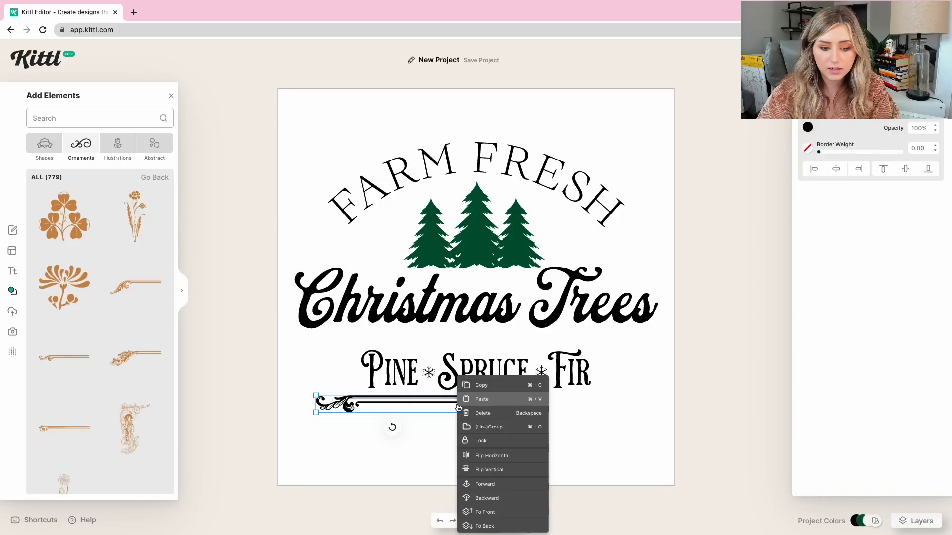
{"action": "left_click", "coordinate": [479, 386]}
{"action": "right_click", "coordinate": [464, 397]}
{"action": "left_click", "coordinate": [482, 400]}
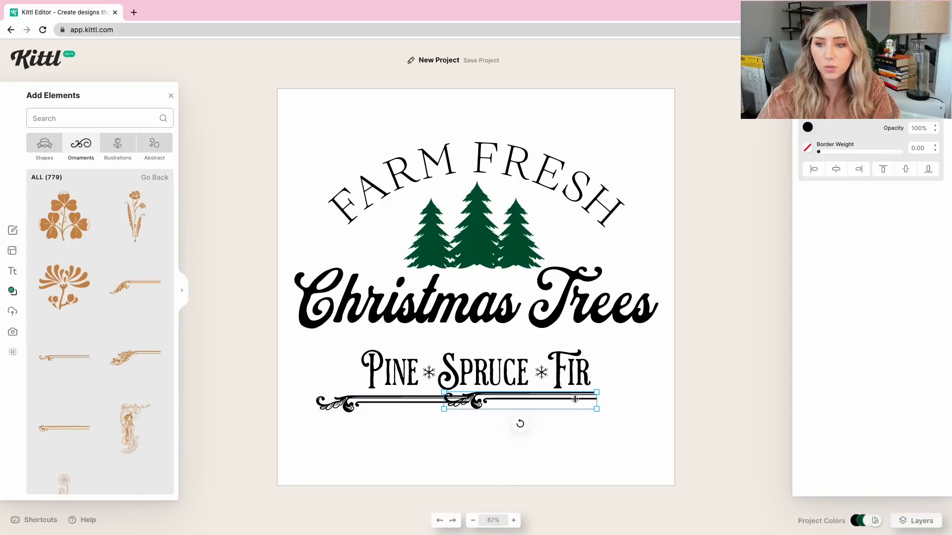
{"action": "right_click", "coordinate": [571, 400]}
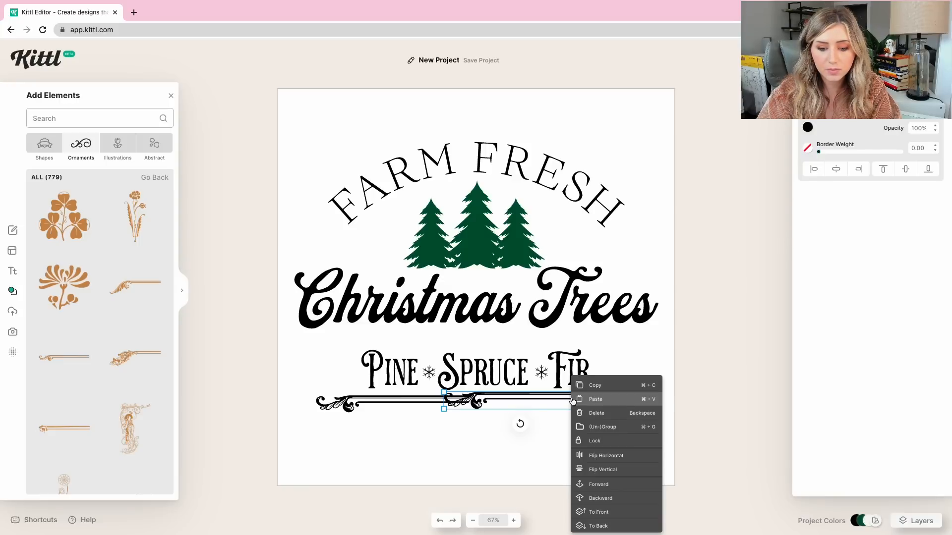
{"action": "left_click", "coordinate": [613, 455]}
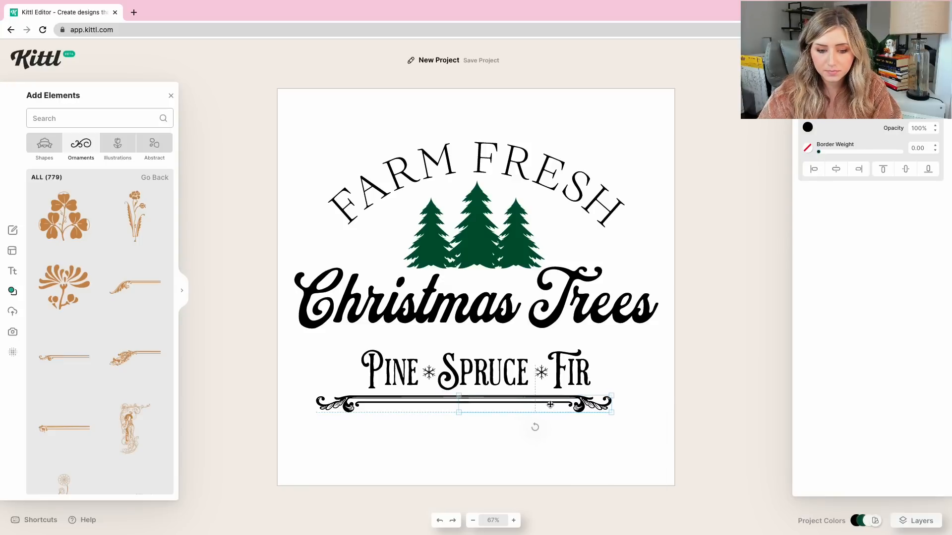
Move the two-part ornamental divider up between Christmas Trees and Pine Spruce Fir.
{"action": "left_click", "coordinate": [462, 431]}
{"action": "left_click_drag", "start_coordinate": [474, 405], "coordinate": [462, 346]}
{"action": "right_click", "coordinate": [480, 403]}
Shrink the Pine Spruce Fir line together with its snowflakes and center it close beneath the divider.
{"action": "left_click", "coordinate": [434, 388]}
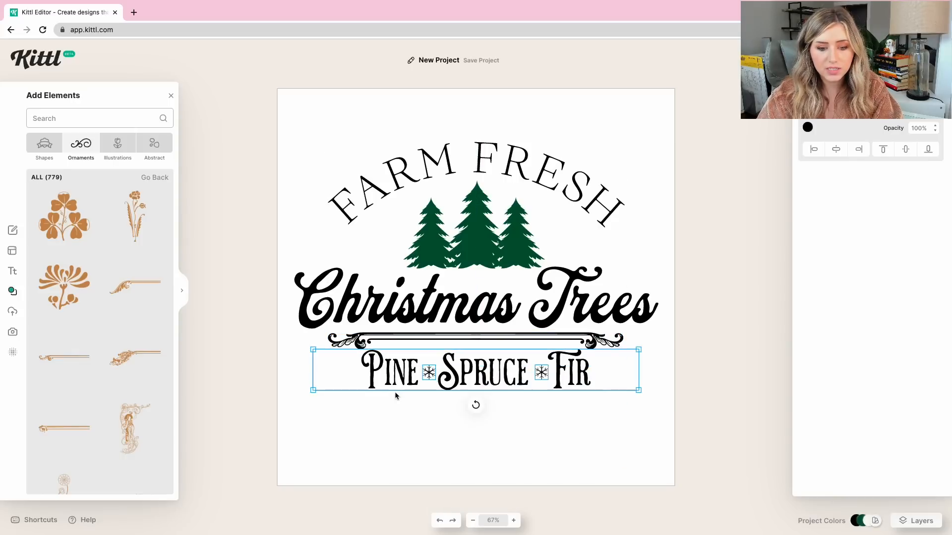
{"action": "left_click_drag", "start_coordinate": [640, 349], "coordinate": [594, 362]}
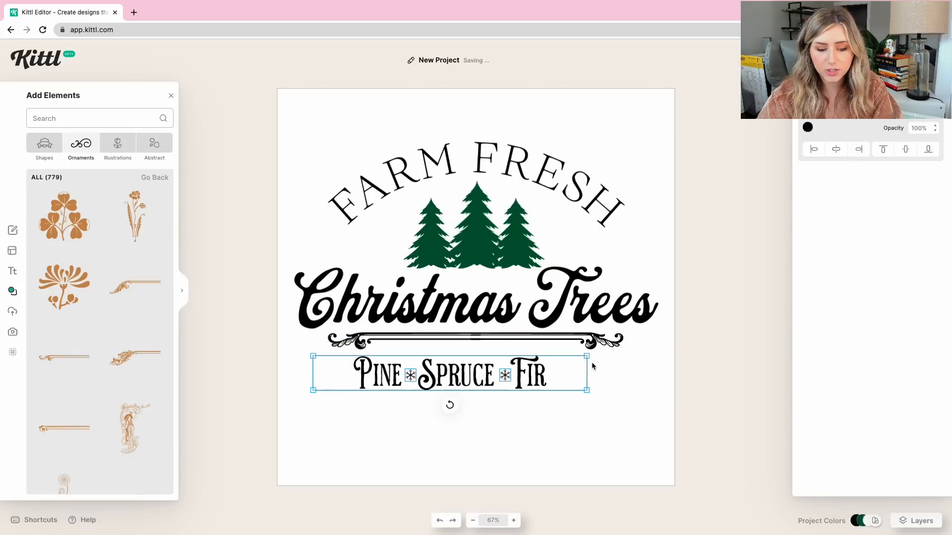
{"action": "left_click_drag", "start_coordinate": [480, 379], "coordinate": [500, 366]}
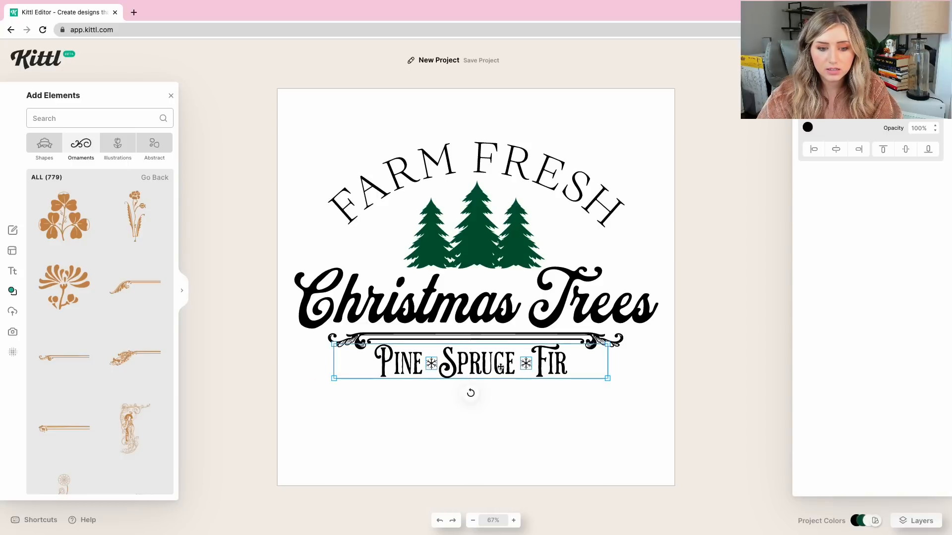
{"action": "left_click_drag", "start_coordinate": [537, 356], "coordinate": [537, 355]}
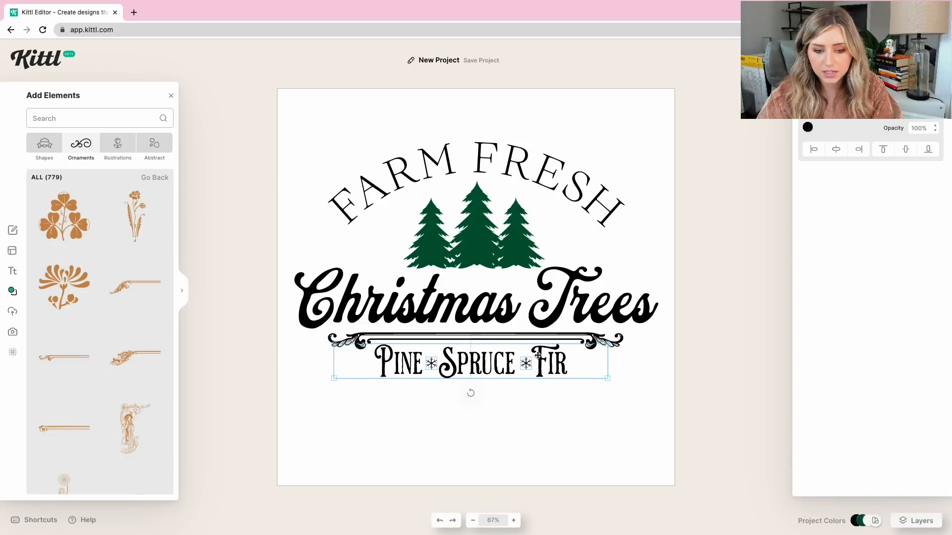
{"action": "left_click", "coordinate": [537, 408]}
Enlarge the whole design slightly and center it horizontally on the artboard.
{"action": "left_click_drag", "start_coordinate": [747, 168], "coordinate": [308, 489]}
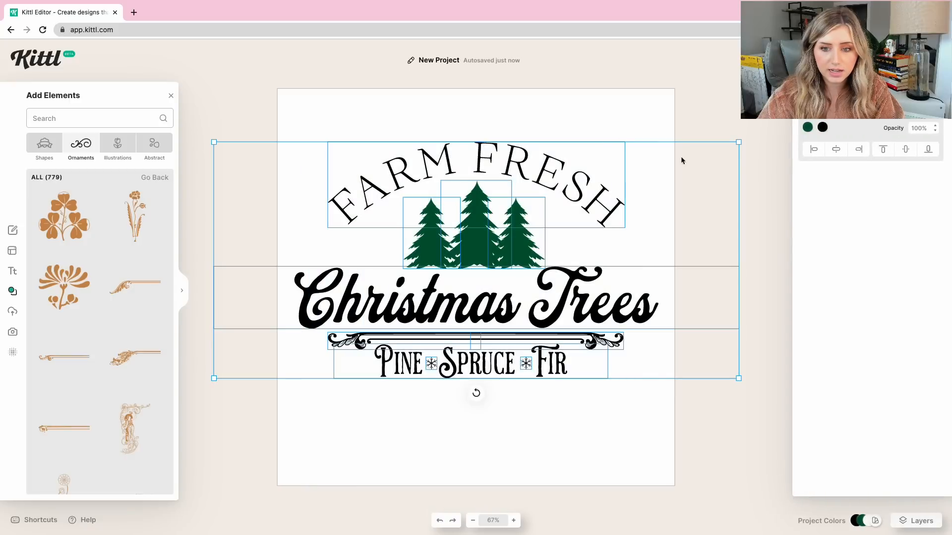
{"action": "mouse_move", "coordinate": [481, 196]}
{"action": "left_mouse_down"}
{"action": "mouse_move", "coordinate": [480, 248]}
{"action": "mouse_move", "coordinate": [478, 215]}
{"action": "left_mouse_up"}
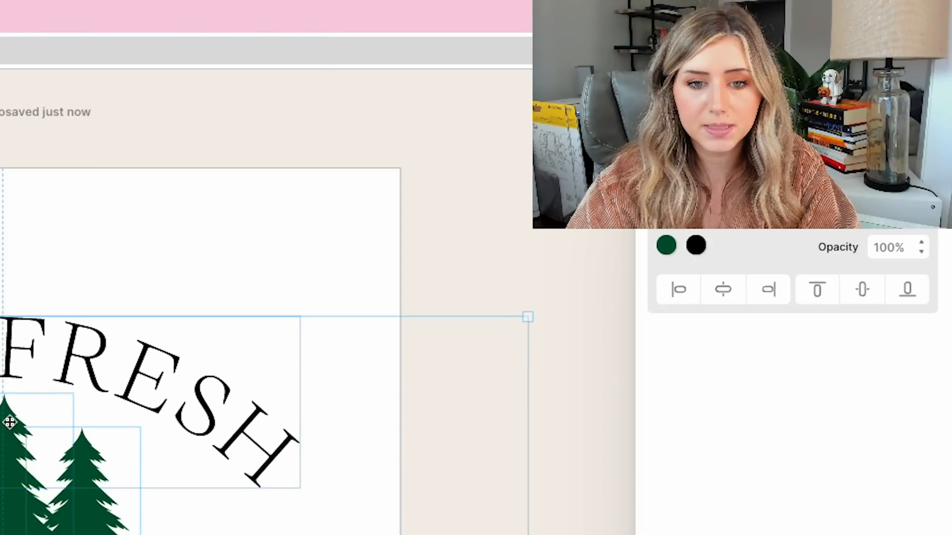
{"action": "left_click_drag", "start_coordinate": [10, 422], "coordinate": [10, 394]}
{"action": "left_click_drag", "start_coordinate": [738, 150], "coordinate": [758, 141]}
{"action": "left_click_drag", "start_coordinate": [530, 309], "coordinate": [519, 308]}
Recolor the three green trees black (000000).
{"action": "left_click_drag", "start_coordinate": [546, 221], "coordinate": [418, 229]}
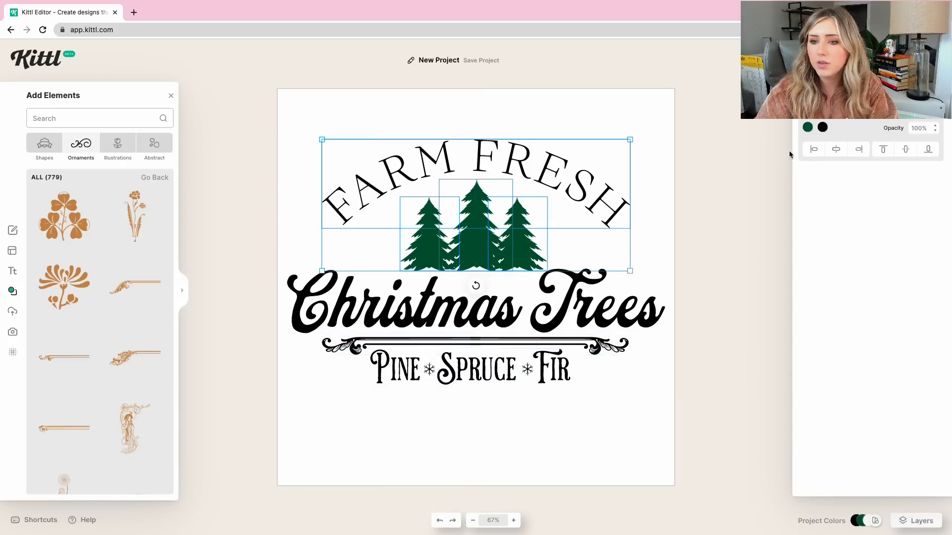
{"action": "left_click", "coordinate": [807, 127]}
{"action": "left_click_drag", "start_coordinate": [763, 234], "coordinate": [644, 235]}
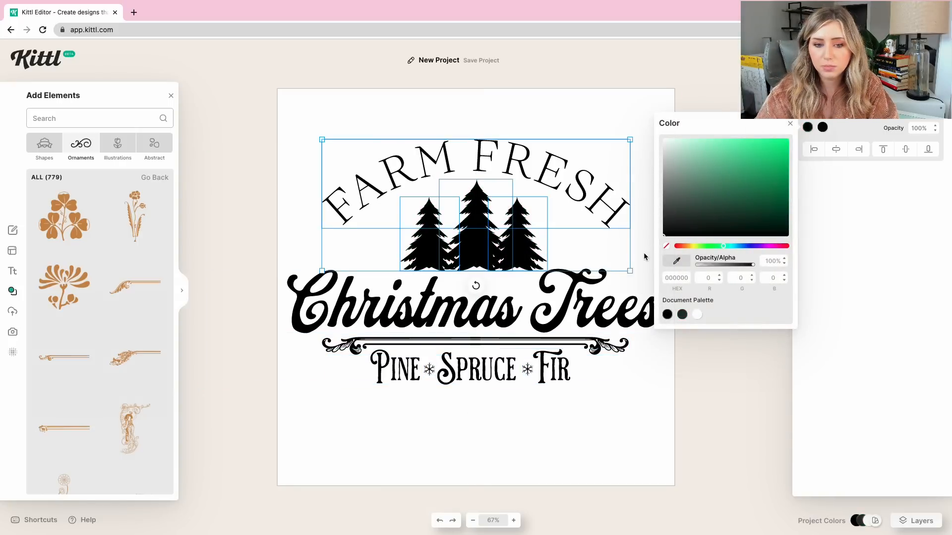
{"action": "left_click", "coordinate": [599, 409]}
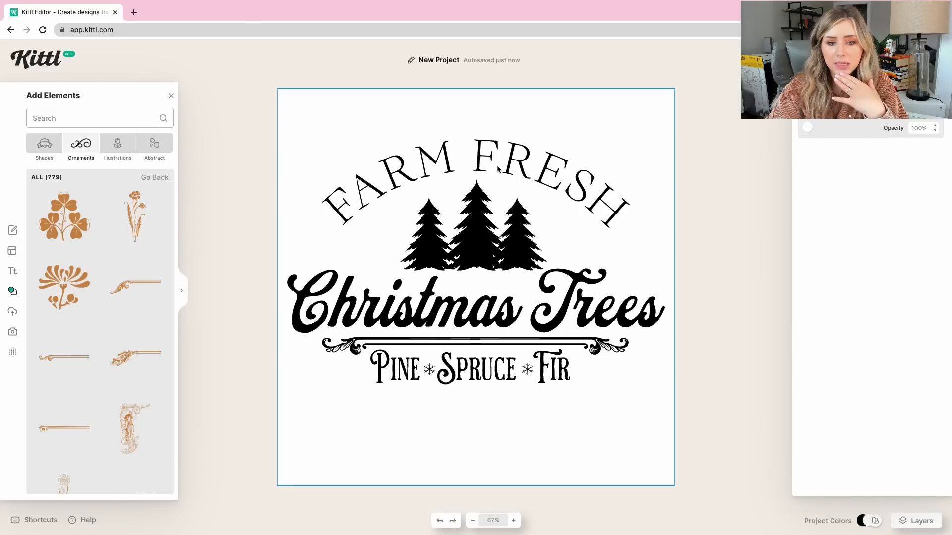
Try the Brilon typeface on the Farm Fresh arc, with and without all caps.
{"action": "left_click", "coordinate": [490, 143]}
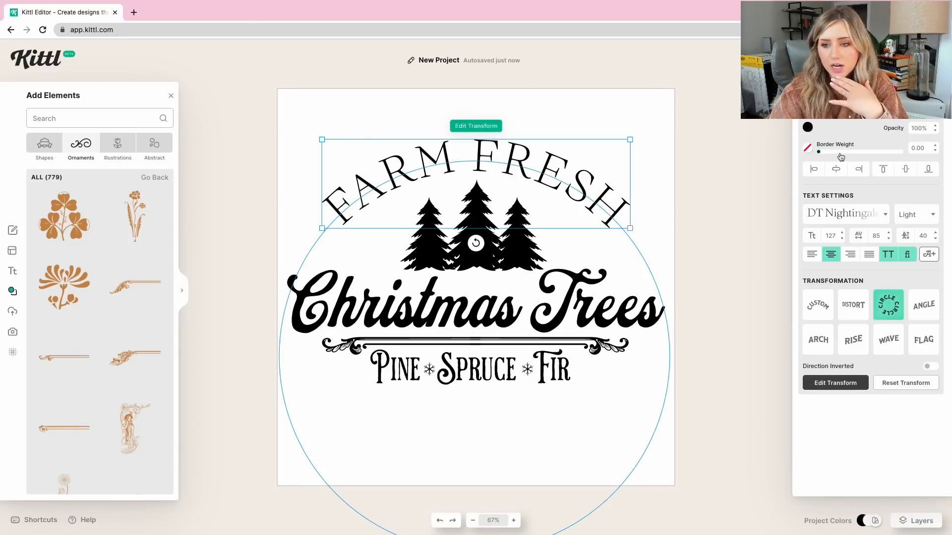
{"action": "left_click", "coordinate": [852, 220]}
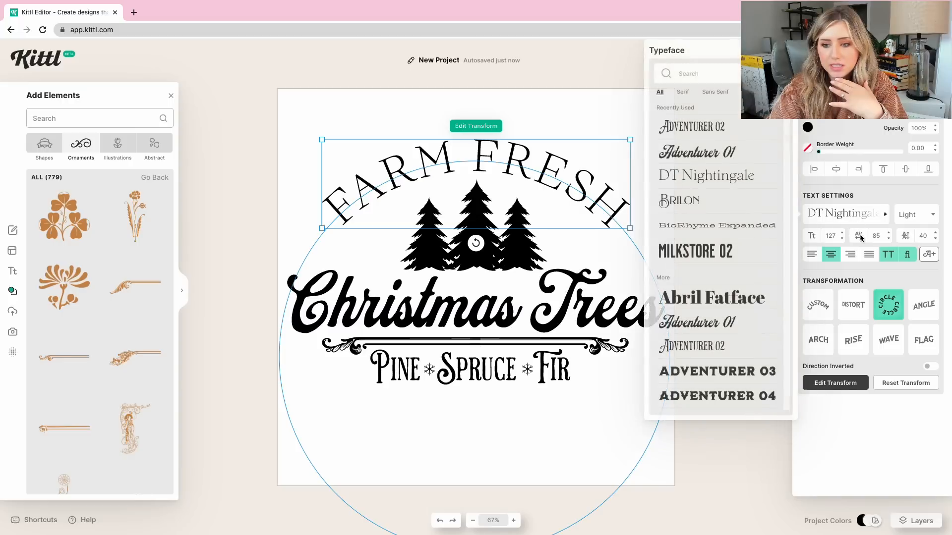
{"action": "left_click", "coordinate": [712, 200]}
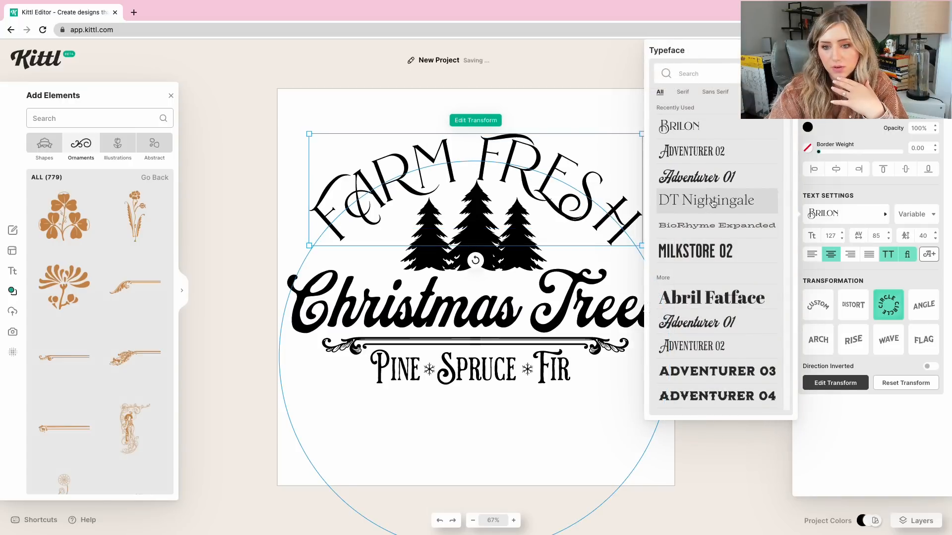
{"action": "left_click", "coordinate": [891, 256]}
Try the Adventurer 02 typeface on the Farm Fresh arc, with and without all caps.
{"action": "left_click", "coordinate": [847, 214]}
{"action": "left_click", "coordinate": [745, 346]}
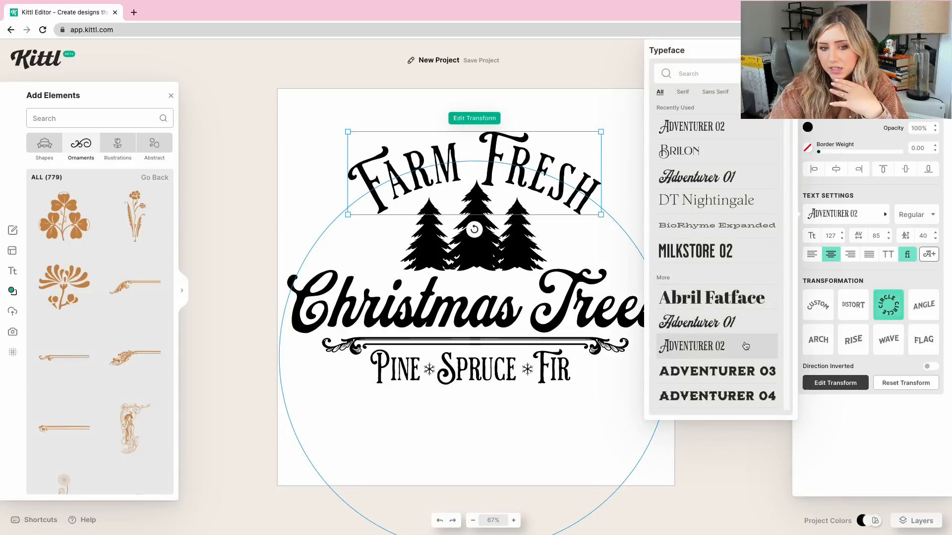
{"action": "left_click", "coordinate": [890, 257]}
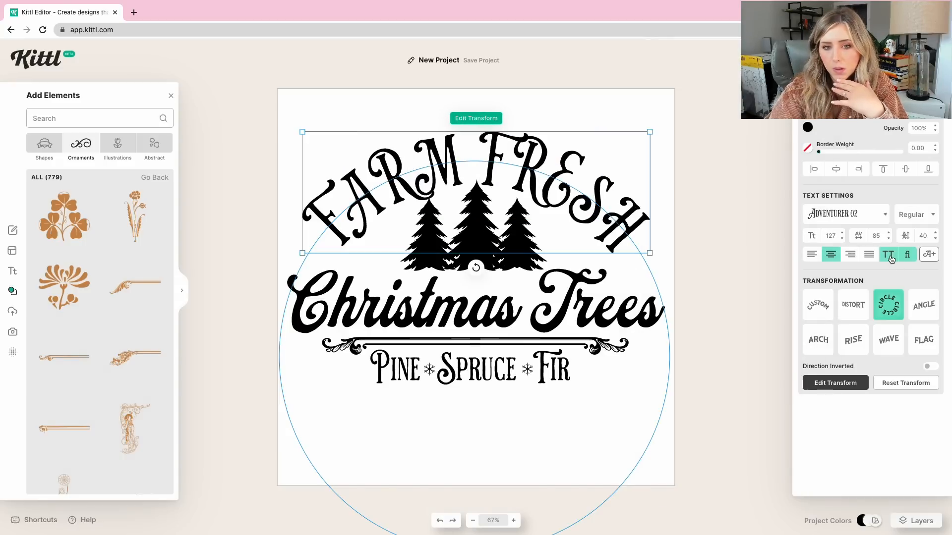
{"action": "left_click", "coordinate": [891, 258]}
Set Farm Fresh in Vidaloka with all caps and a letter spacing of 150.
{"action": "left_click", "coordinate": [828, 214]}
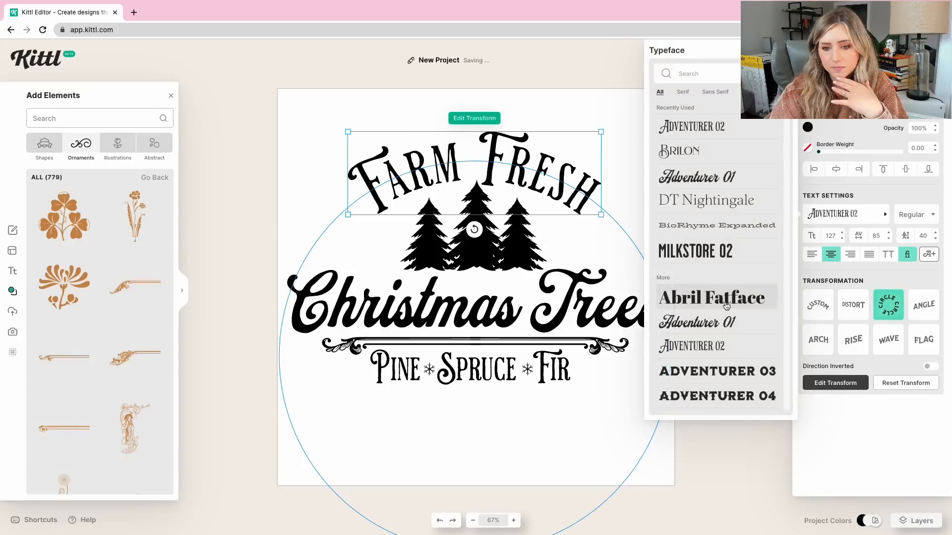
{"action": "left_click", "coordinate": [749, 248]}
{"action": "left_click_drag", "start_coordinate": [786, 113], "coordinate": [787, 402]}
{"action": "left_click", "coordinate": [694, 272]}
{"action": "left_click", "coordinate": [890, 254]}
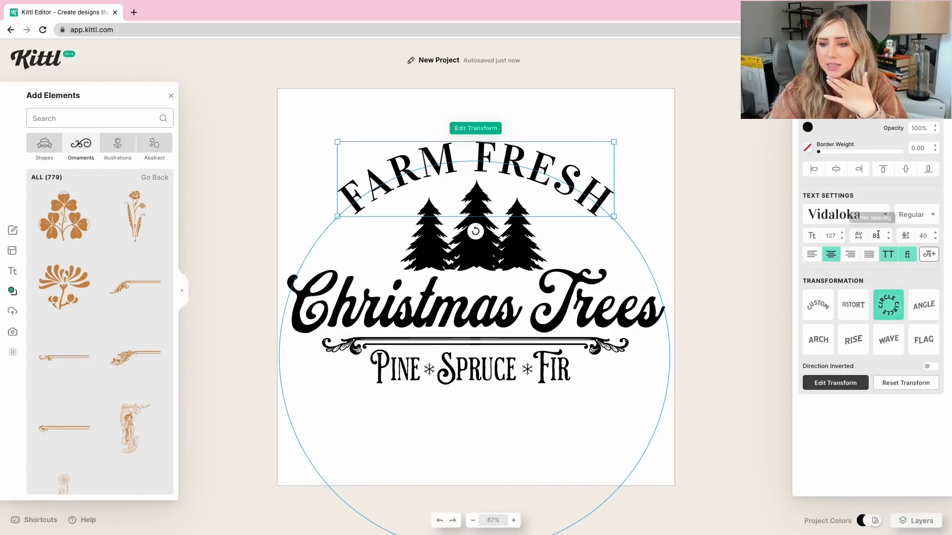
{"action": "type", "text": "150"}
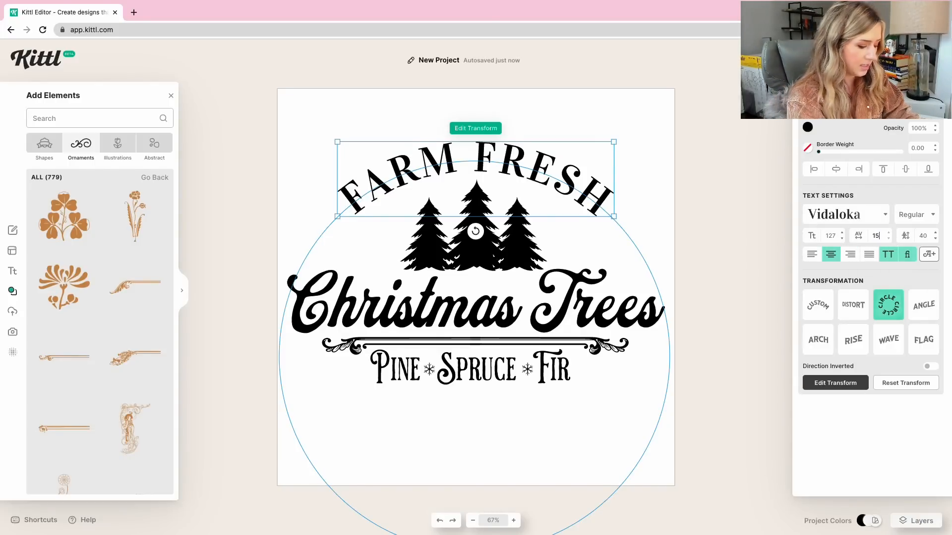
{"action": "key", "text": "Return"}
Reapply the circle transformation to Farm Fresh with a smaller circle and place the tighter arc above the trees.
{"action": "left_click", "coordinate": [888, 305]}
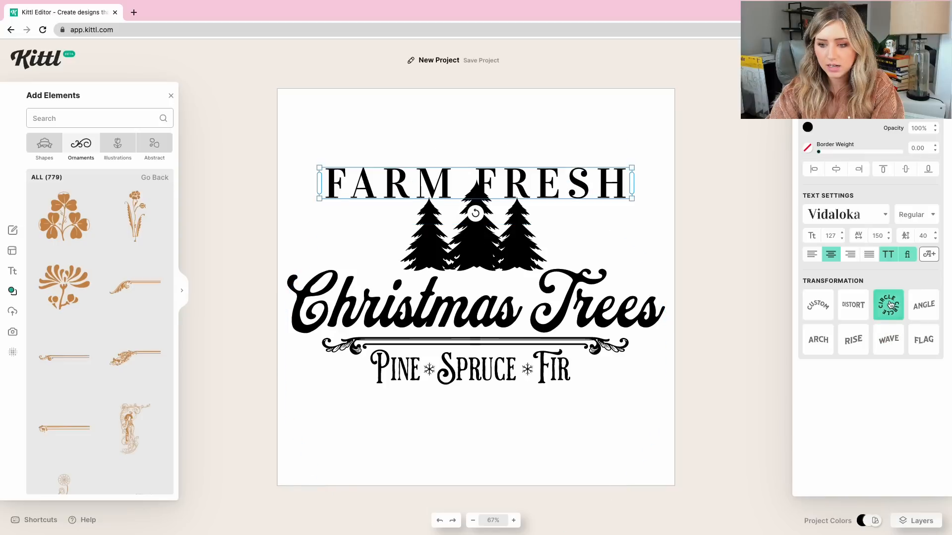
{"action": "left_click_drag", "start_coordinate": [625, 304], "coordinate": [584, 305]}
{"action": "left_click_drag", "start_coordinate": [470, 172], "coordinate": [486, 151]}
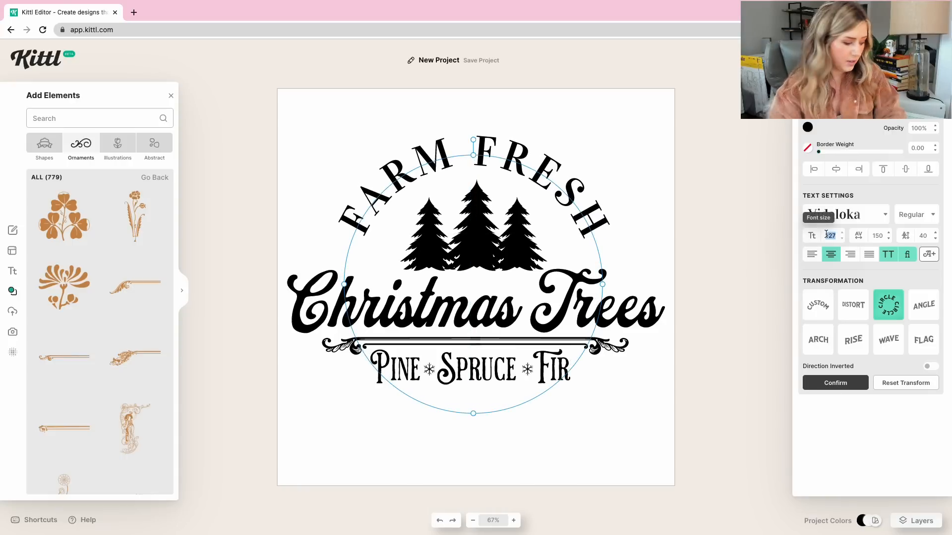
Enlarge the Farm Fresh lettering, trying font sizes 150 and 137, and center the arc over the trees.
{"action": "type", "text": "0"}
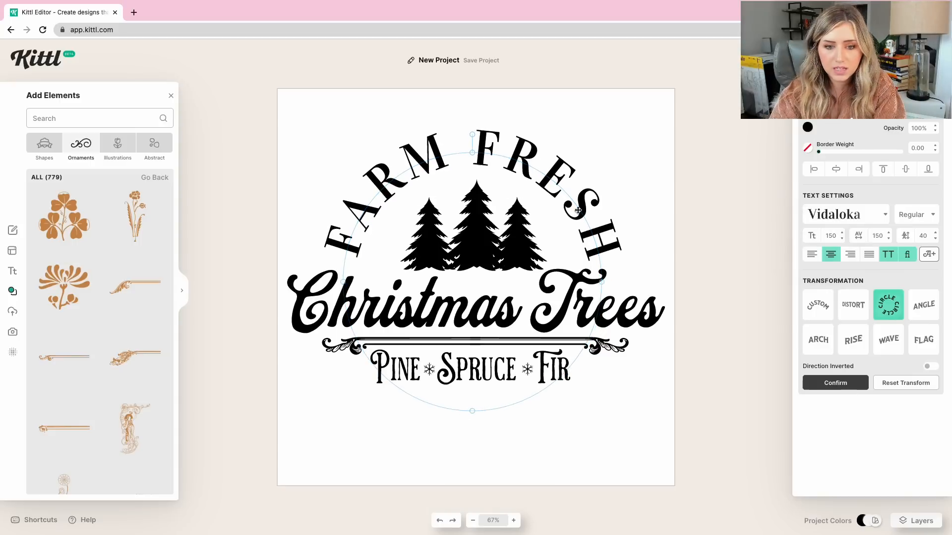
{"action": "left_click_drag", "start_coordinate": [578, 212], "coordinate": [580, 213]}
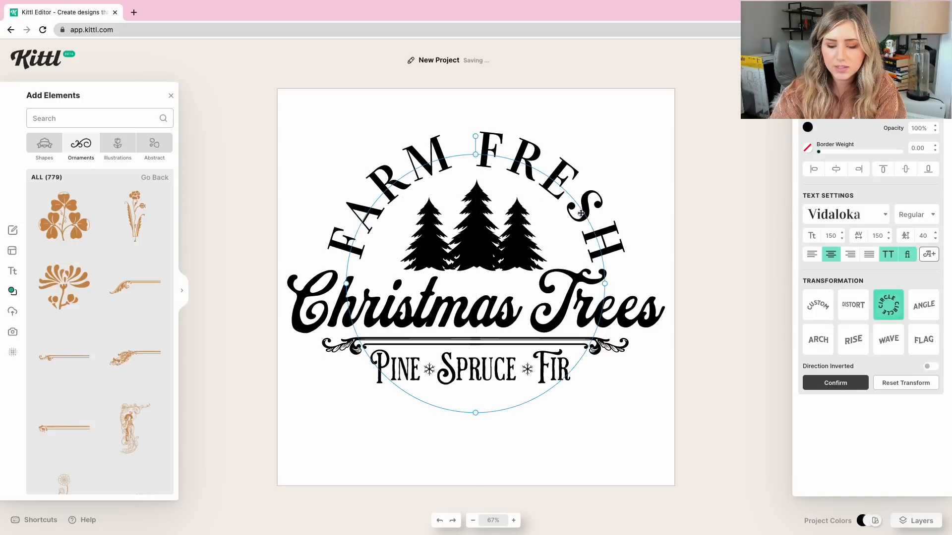
{"action": "left_click", "coordinate": [841, 241]}
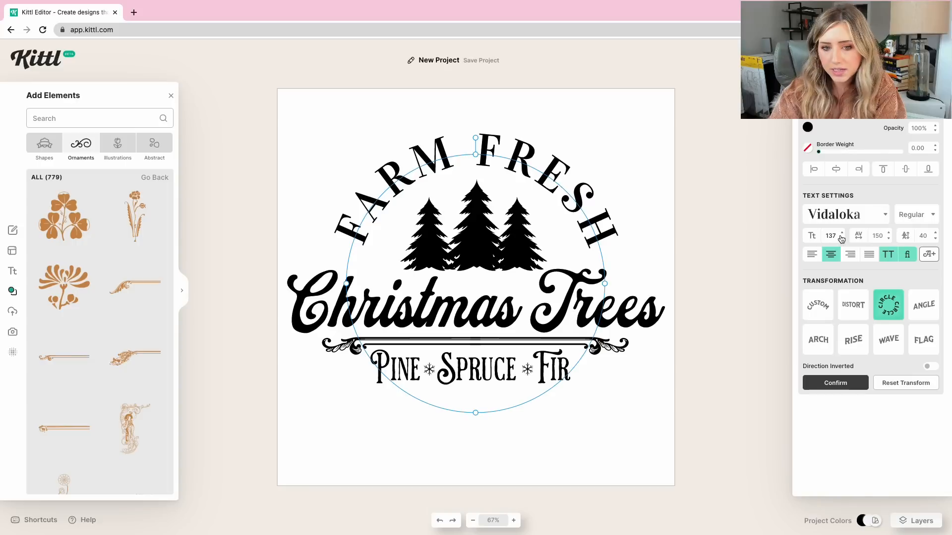
{"action": "left_click", "coordinate": [842, 233]}
Enlarge Farm Fresh and the three trees together and center them just above Christmas Trees.
{"action": "left_click_drag", "start_coordinate": [546, 220], "coordinate": [430, 239]}
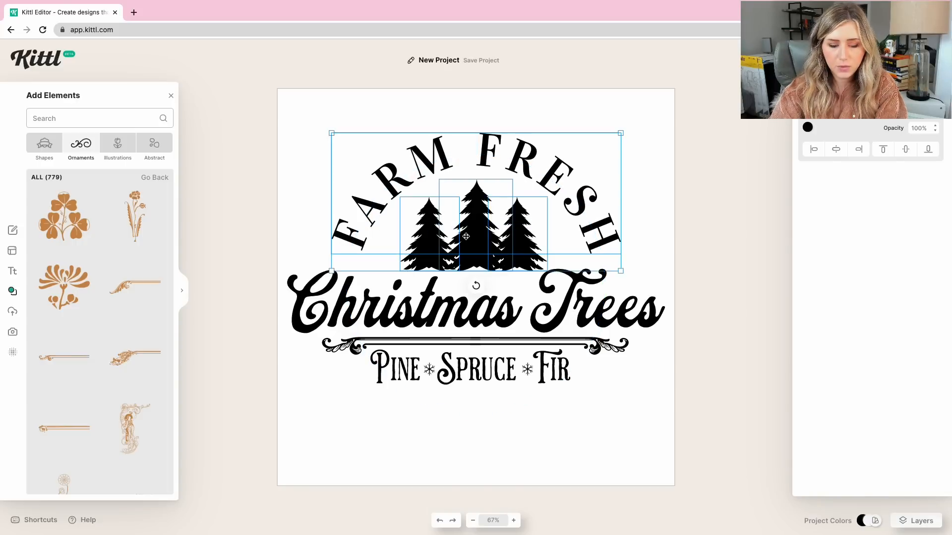
{"action": "left_click_drag", "start_coordinate": [620, 133], "coordinate": [638, 123]}
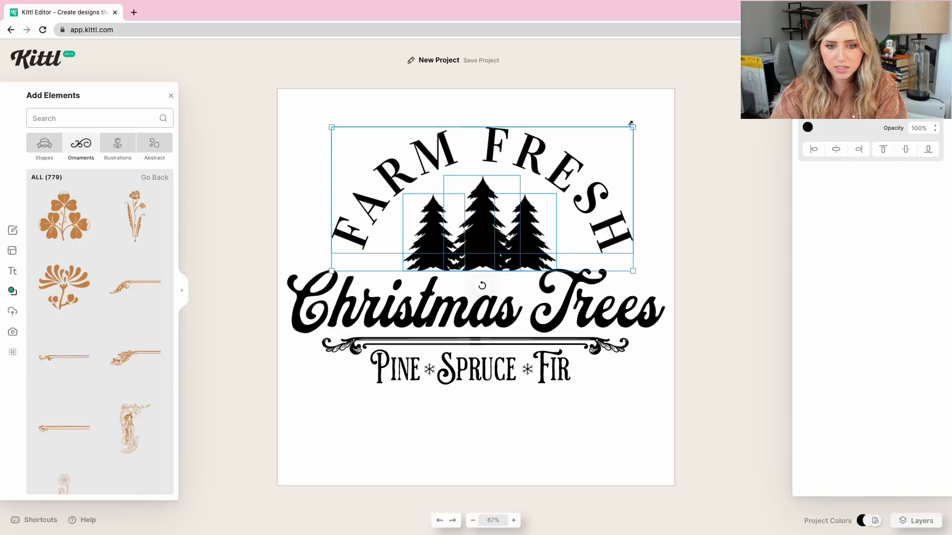
{"action": "left_click_drag", "start_coordinate": [535, 202], "coordinate": [526, 204]}
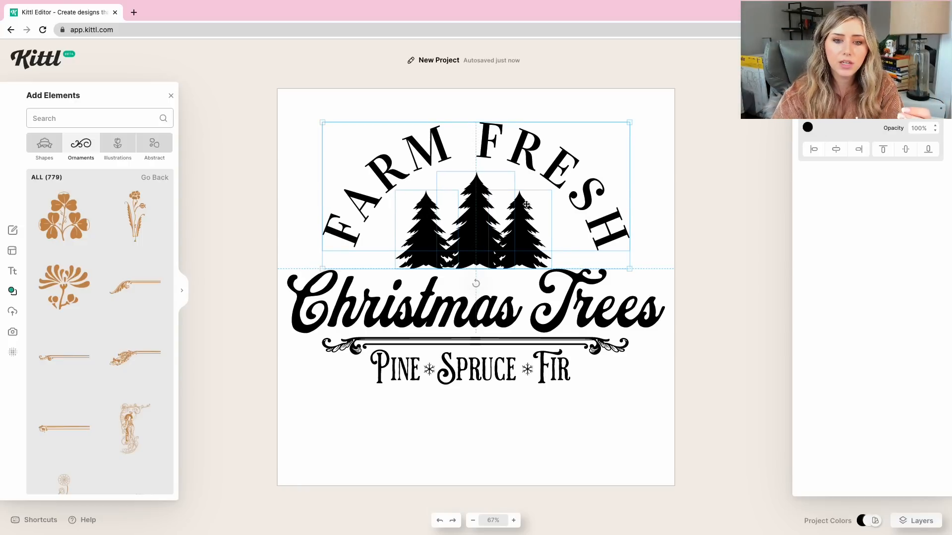
{"action": "left_click_drag", "start_coordinate": [526, 204], "coordinate": [526, 204]}
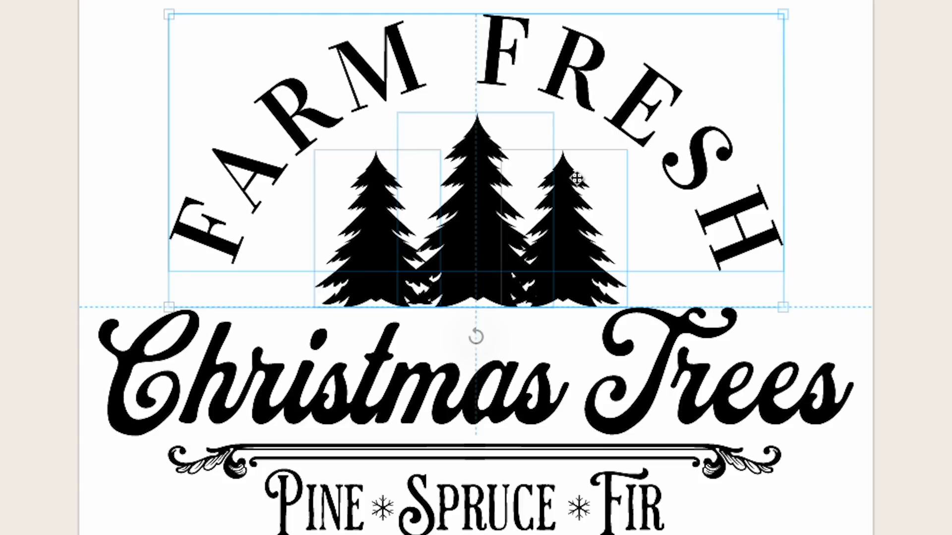
{"action": "left_click_drag", "start_coordinate": [576, 178], "coordinate": [576, 178]}
{"action": "left_click", "coordinate": [790, 191]}
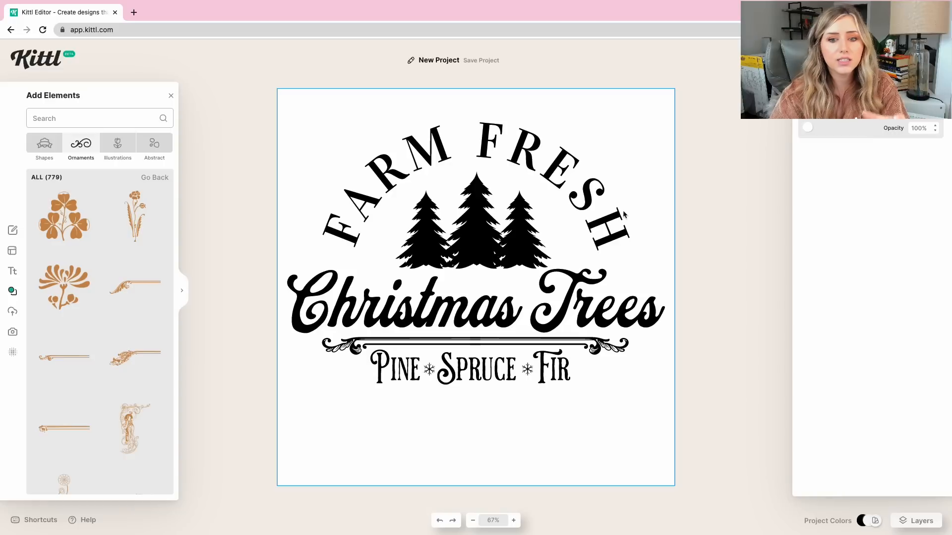
Move the Farm Fresh arc slightly down, closer to the trees.
{"action": "left_click", "coordinate": [574, 172]}
{"action": "left_click_drag", "start_coordinate": [572, 171], "coordinate": [572, 177]}
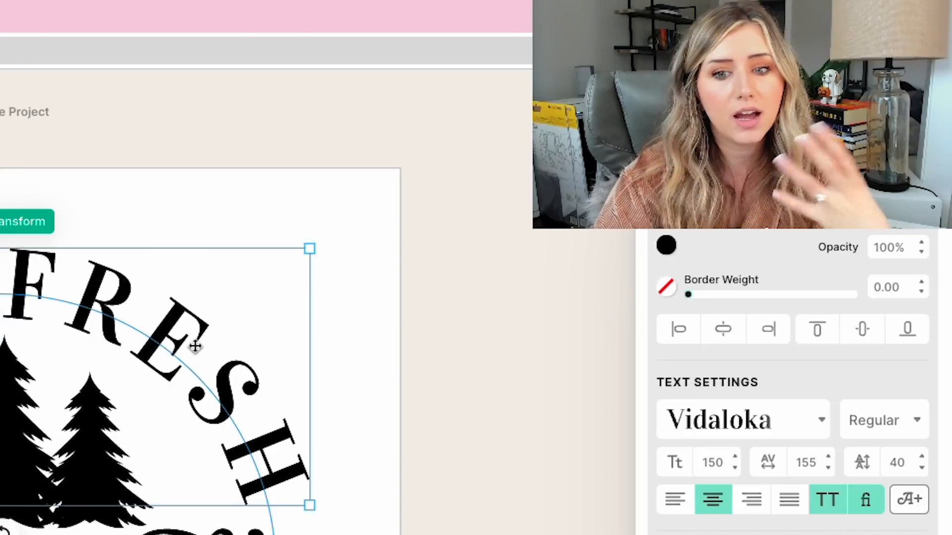
{"action": "left_click", "coordinate": [695, 235]}
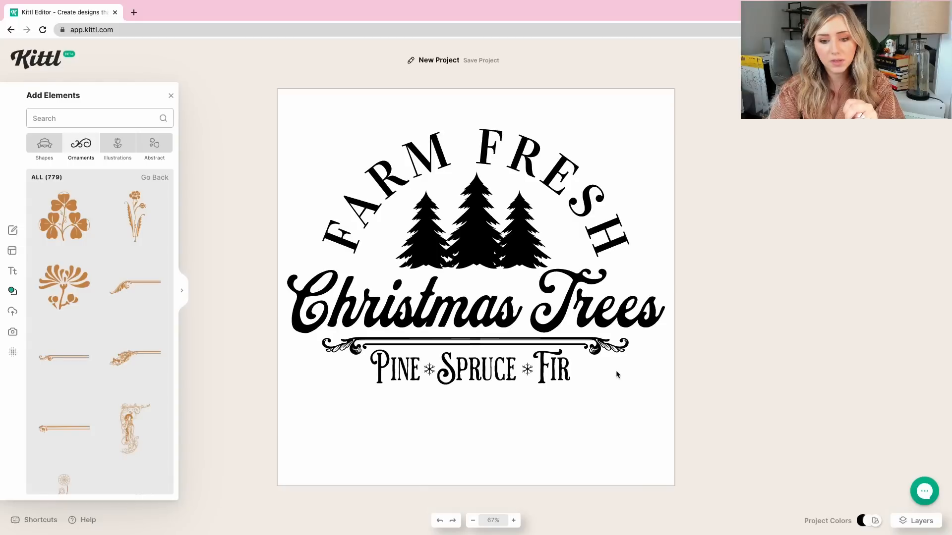
Nudge the ornamental divider and the Pine Spruce Fir line into center alignment below Christmas Trees.
{"action": "left_click_drag", "start_coordinate": [568, 413], "coordinate": [387, 340]}
{"action": "left_click_drag", "start_coordinate": [426, 340], "coordinate": [426, 345]}
{"action": "left_click_drag", "start_coordinate": [478, 374], "coordinate": [478, 366]}
{"action": "left_click", "coordinate": [514, 421]}
Shift the three trees slightly to the right and move the Farm Fresh arc slightly up and right to match.
{"action": "left_click_drag", "start_coordinate": [639, 117], "coordinate": [421, 218]}
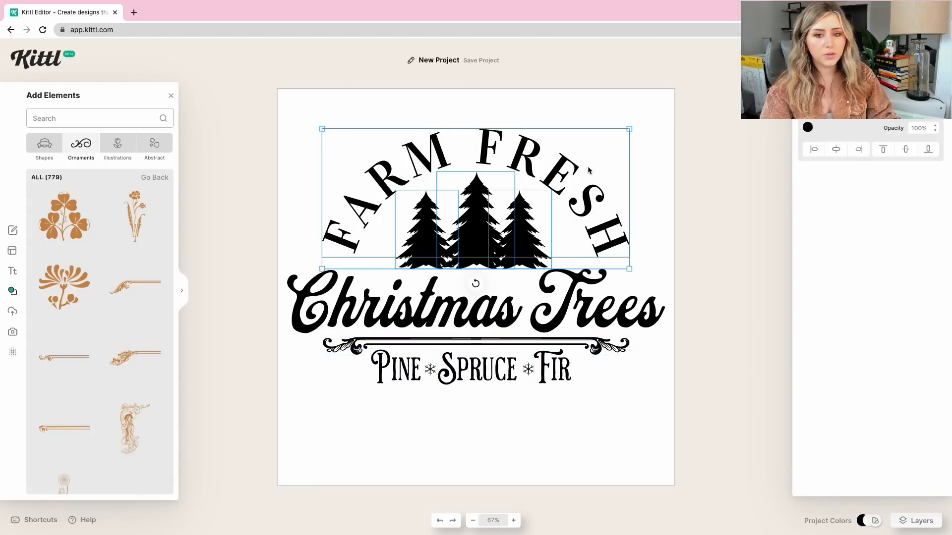
{"action": "left_click_drag", "start_coordinate": [582, 175], "coordinate": [580, 174]}
{"action": "left_click", "coordinate": [570, 170], "text": "shift"}
{"action": "left_click_drag", "start_coordinate": [475, 219], "coordinate": [479, 219]}
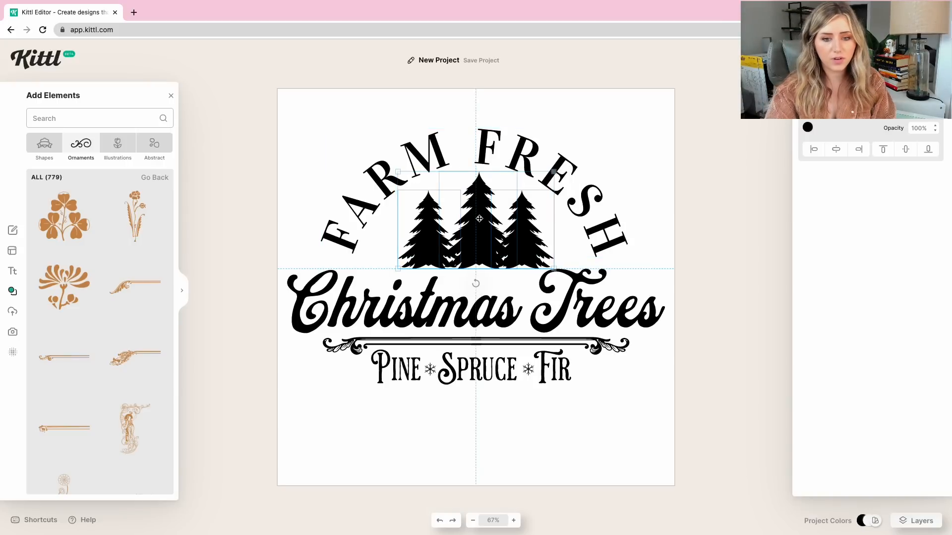
{"action": "left_click", "coordinate": [522, 151]}
{"action": "mouse_move", "coordinate": [522, 151]}
{"action": "left_mouse_down"}
{"action": "mouse_move", "coordinate": [527, 135]}
{"action": "mouse_move", "coordinate": [527, 149]}
{"action": "left_mouse_up"}
{"action": "left_click", "coordinate": [658, 395]}
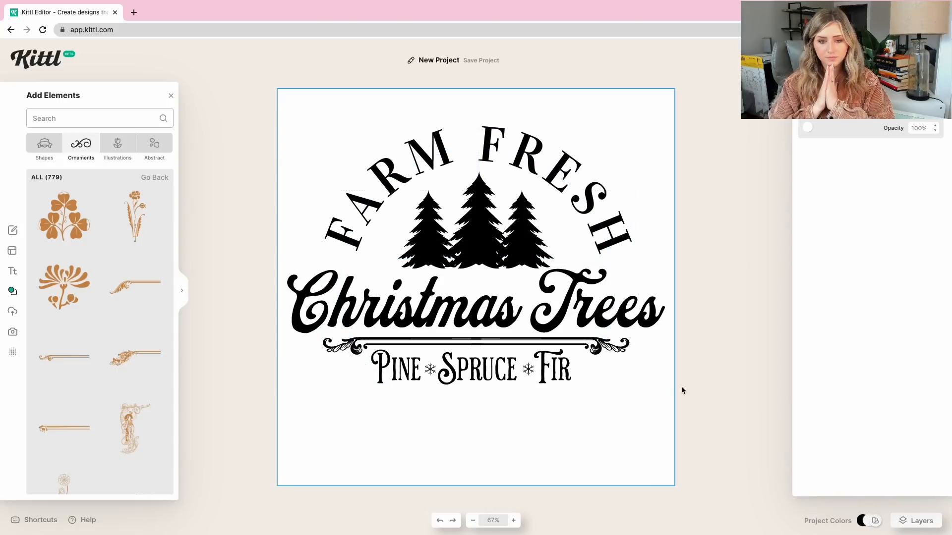
Open the full collection of grunge textures and look through the available options.
{"action": "left_click", "coordinate": [741, 203]}
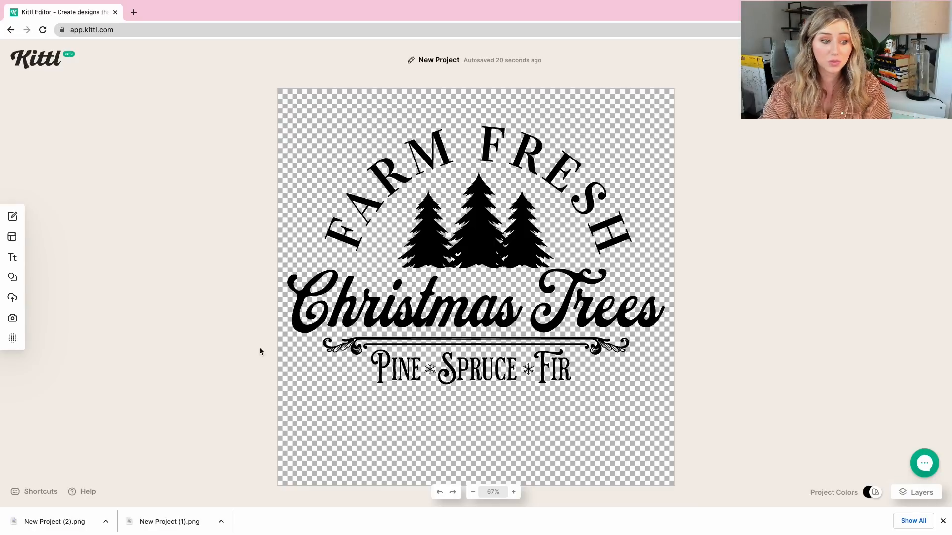
{"action": "left_click", "coordinate": [12, 341]}
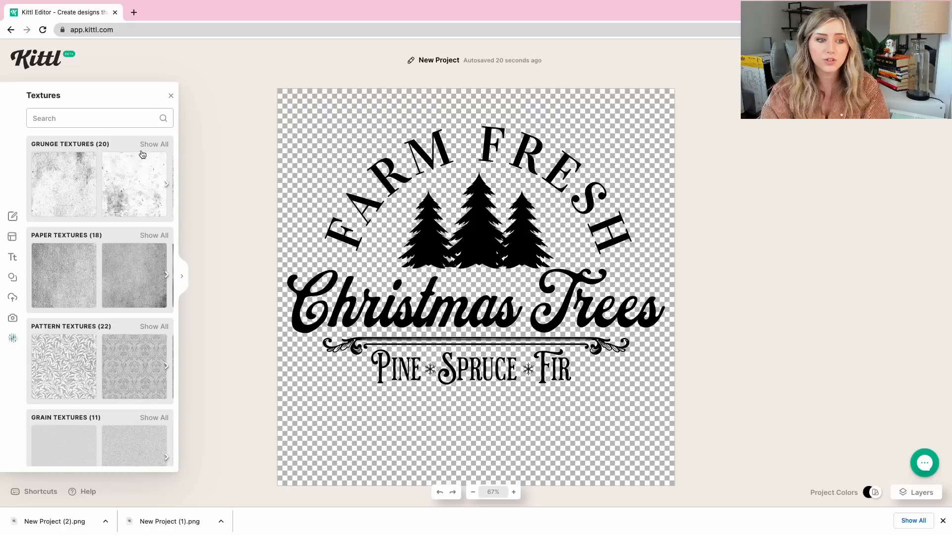
{"action": "left_click", "coordinate": [154, 144]}
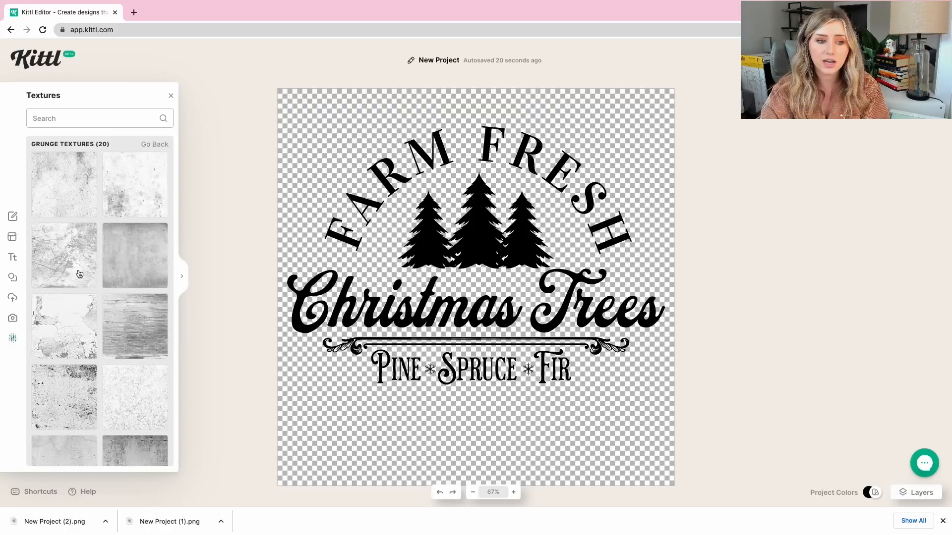
{"action": "scroll", "coordinate": [72, 297], "scroll_direction": "down", "scroll_amount": 2}
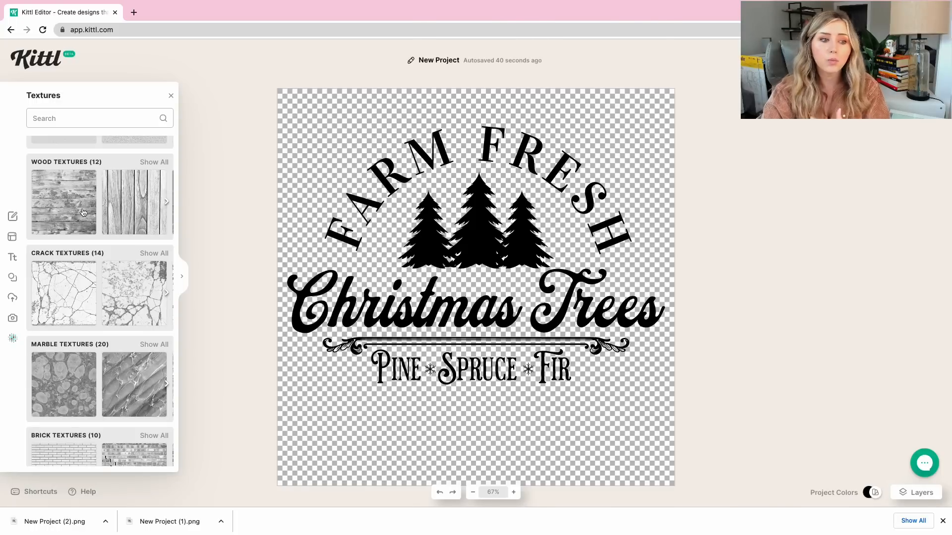
{"action": "scroll", "coordinate": [82, 212], "scroll_direction": "down", "scroll_amount": 2}
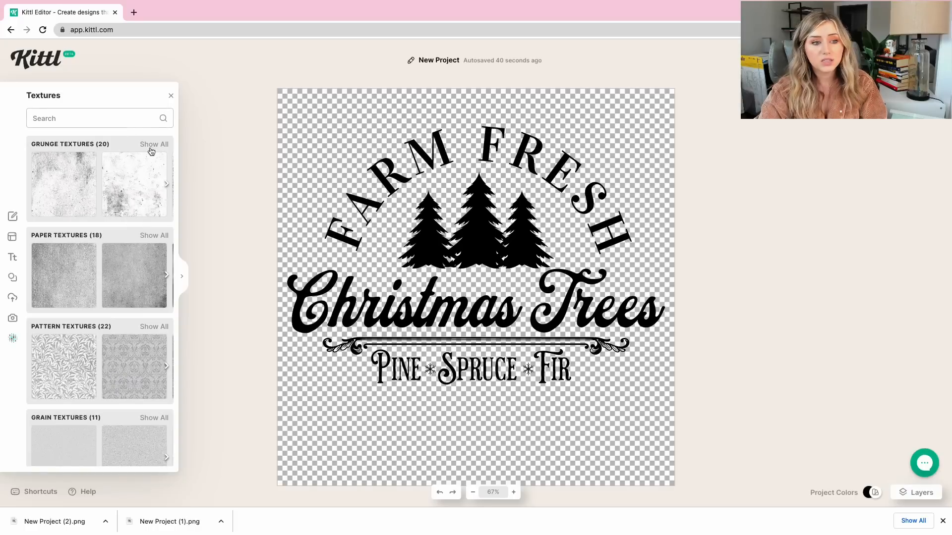
{"action": "left_click", "coordinate": [151, 143]}
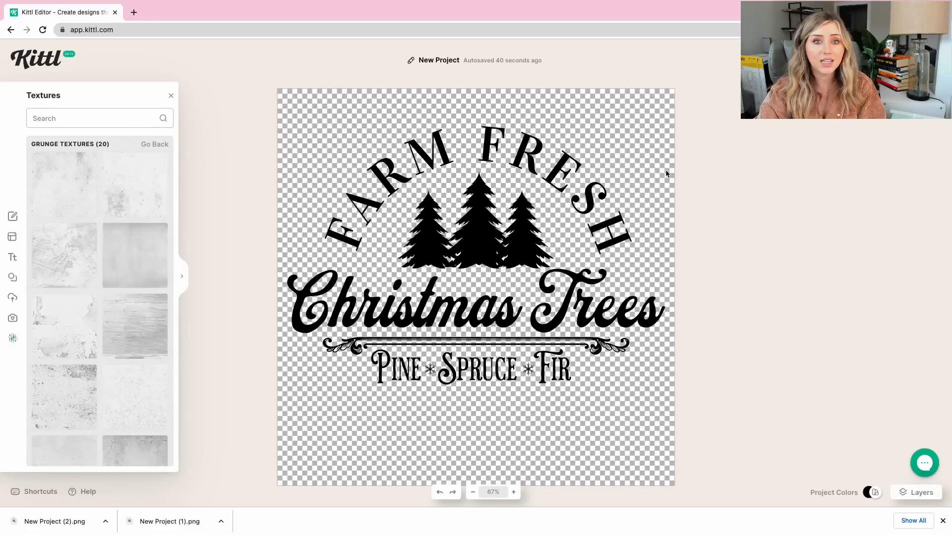
Apply the white speckled grunge texture to the entire design and set its blending mode to Normal.
{"action": "left_click_drag", "start_coordinate": [721, 140], "coordinate": [210, 486]}
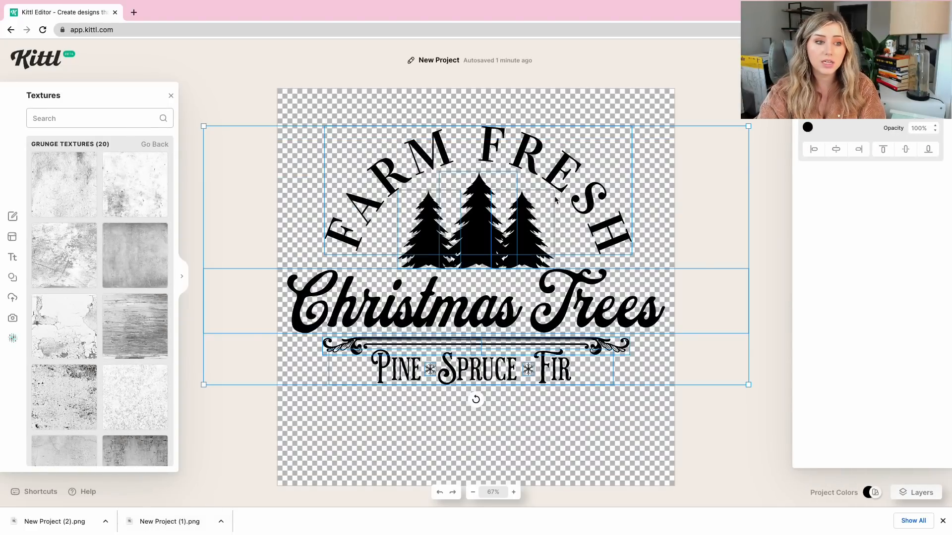
{"action": "left_click", "coordinate": [131, 183]}
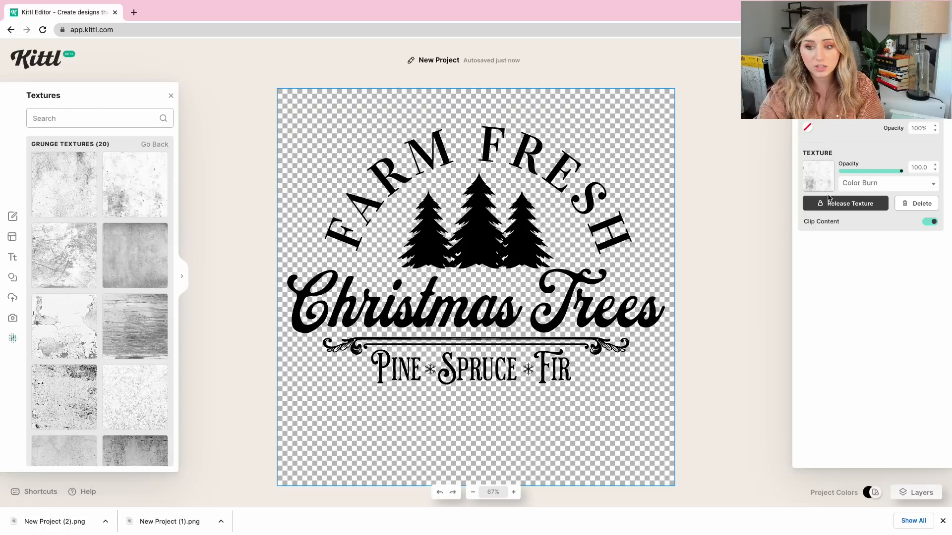
{"action": "left_click", "coordinate": [866, 184]}
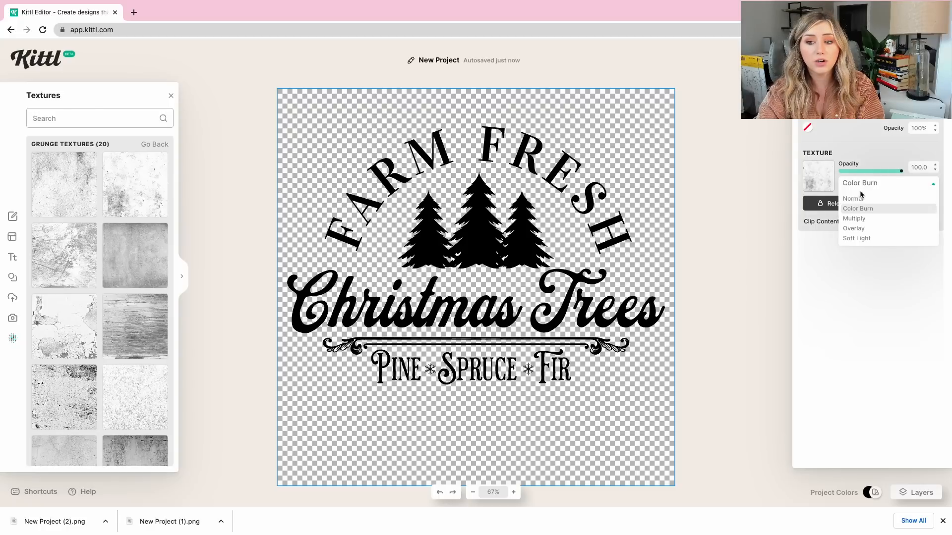
{"action": "left_click", "coordinate": [860, 199]}
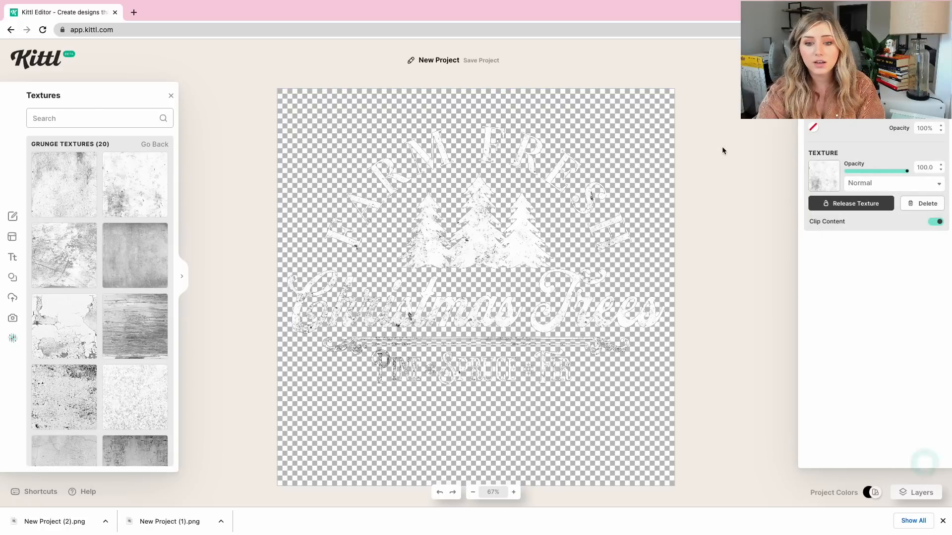
Recolor all the text, trees and ornaments from black to a pale pink.
{"action": "left_click_drag", "start_coordinate": [725, 148], "coordinate": [330, 461]}
{"action": "left_click", "coordinate": [807, 128]}
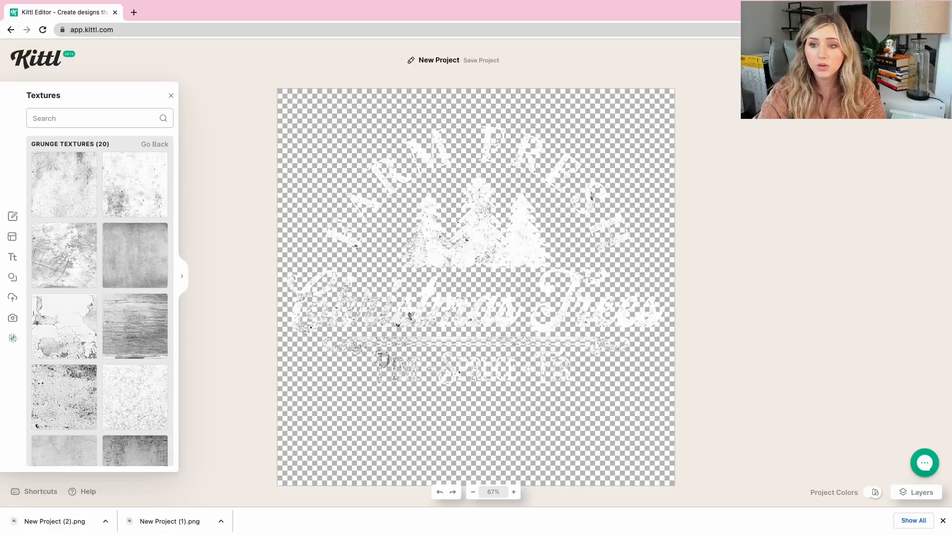
Export the design as a 1200 × 1200 px PNG at 72 DPI with the background removed.
{"action": "left_click", "coordinate": [775, 60]}
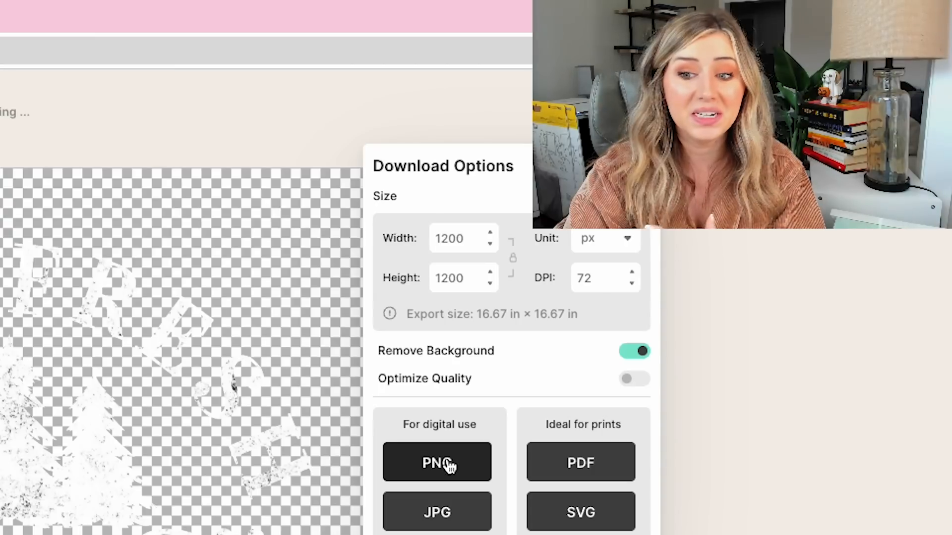
{"action": "left_click", "coordinate": [699, 235]}
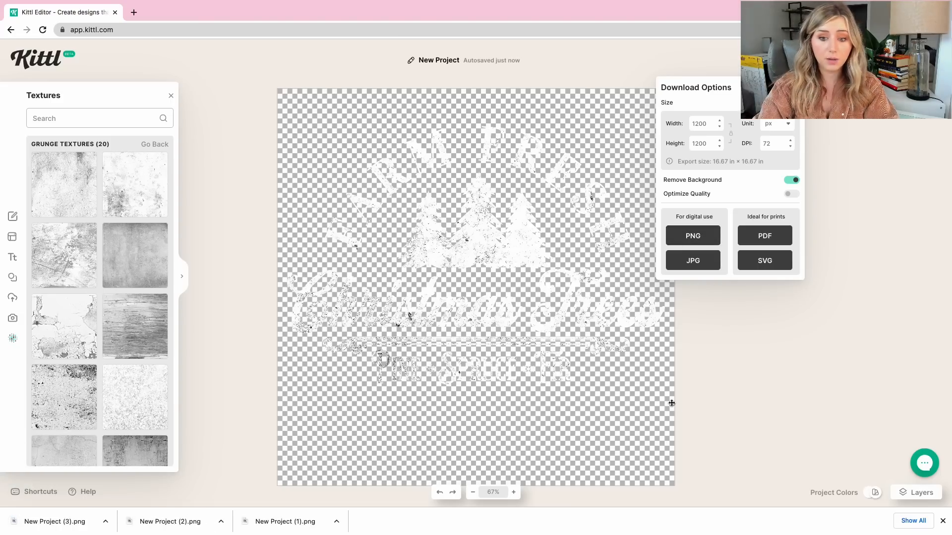
{"action": "left_click", "coordinate": [698, 387]}
Open the layer list and select the texture layer to check its blending options.
{"action": "left_click", "coordinate": [916, 492]}
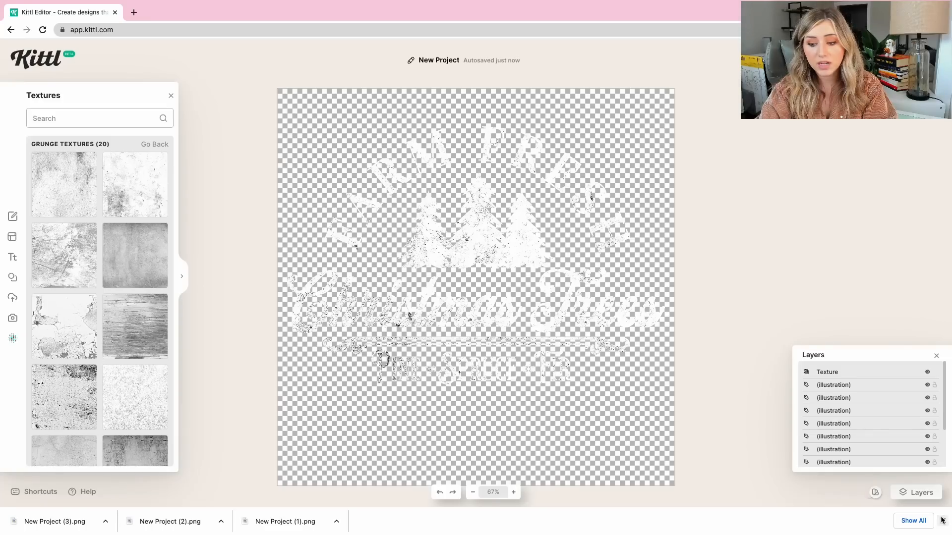
{"action": "left_click", "coordinate": [942, 520]}
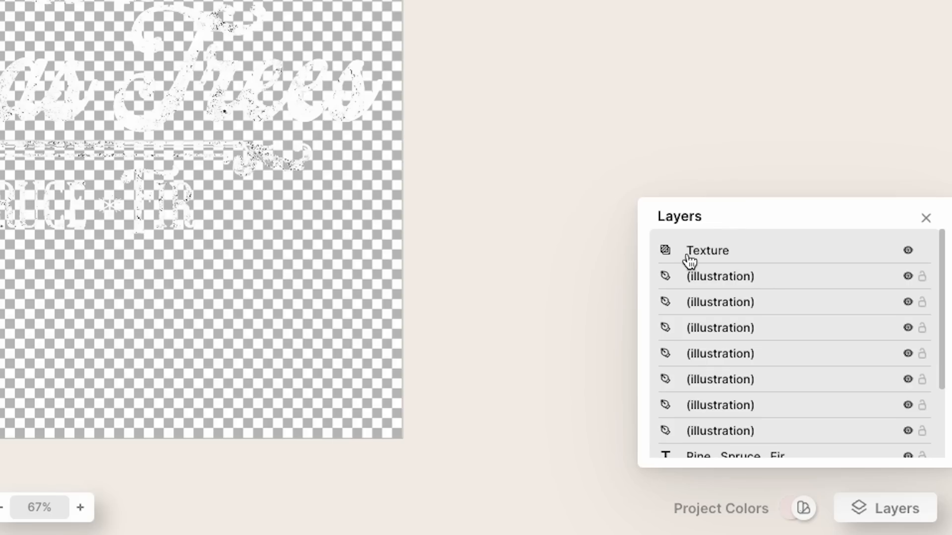
{"action": "left_click", "coordinate": [826, 392]}
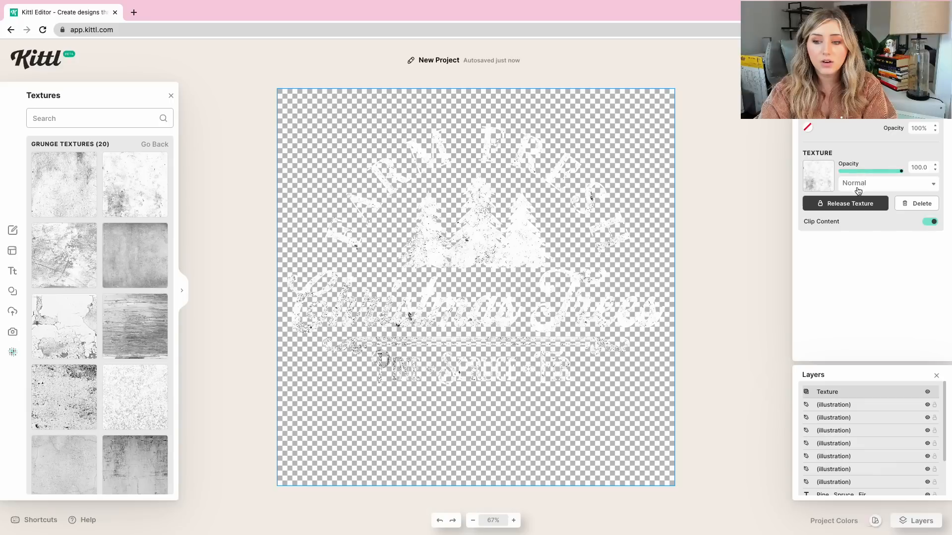
{"action": "left_click", "coordinate": [857, 184]}
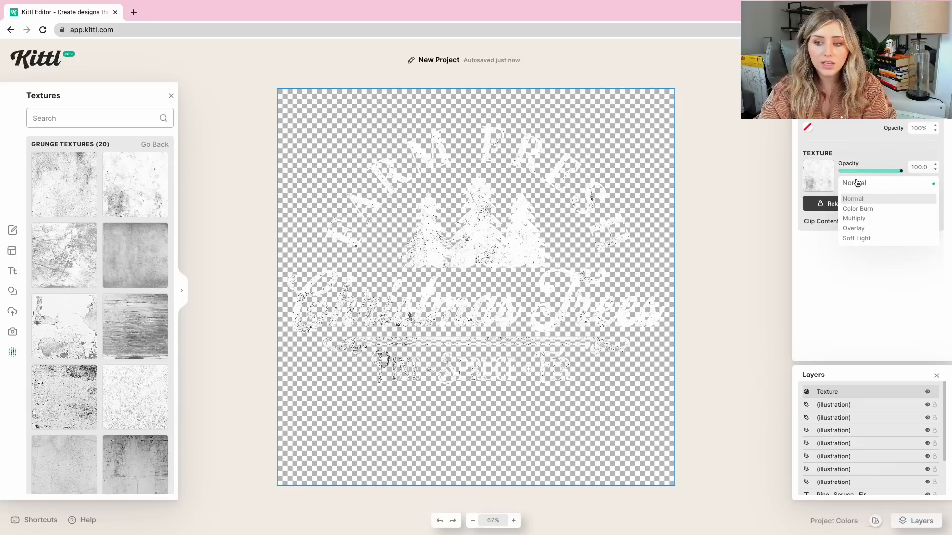
{"action": "left_click", "coordinate": [857, 184]}
Try releasing the texture from the design and setting its blending mode to Color Burn, and undo it.
{"action": "left_click", "coordinate": [844, 203]}
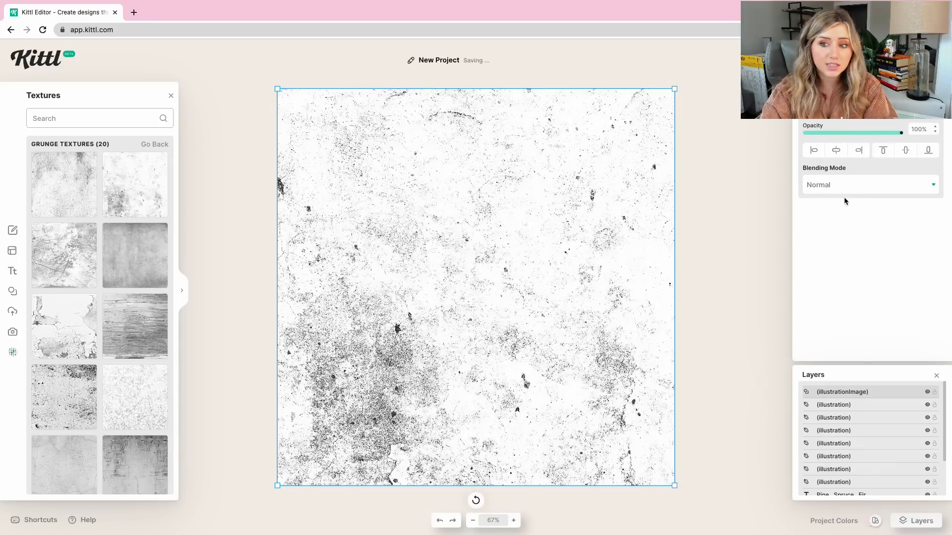
{"action": "left_click", "coordinate": [845, 189]}
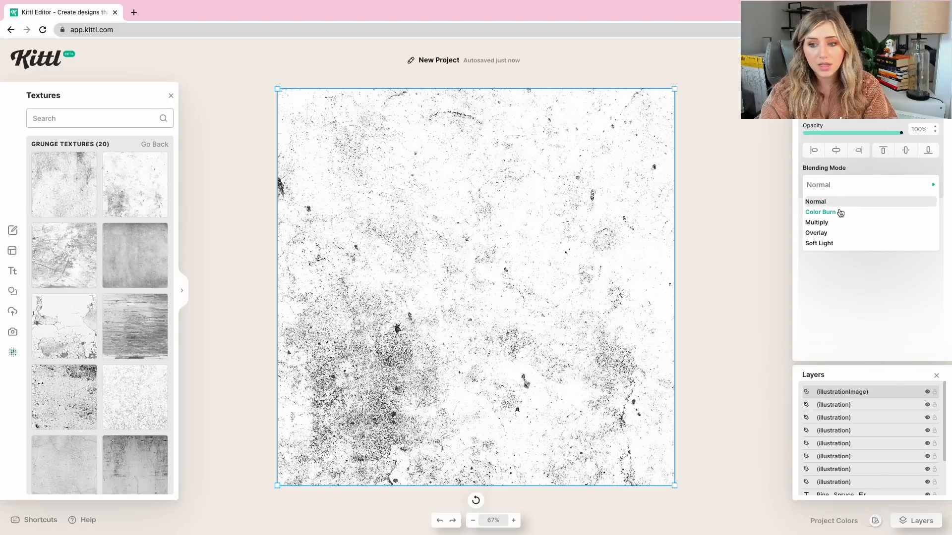
{"action": "left_click", "coordinate": [837, 211]}
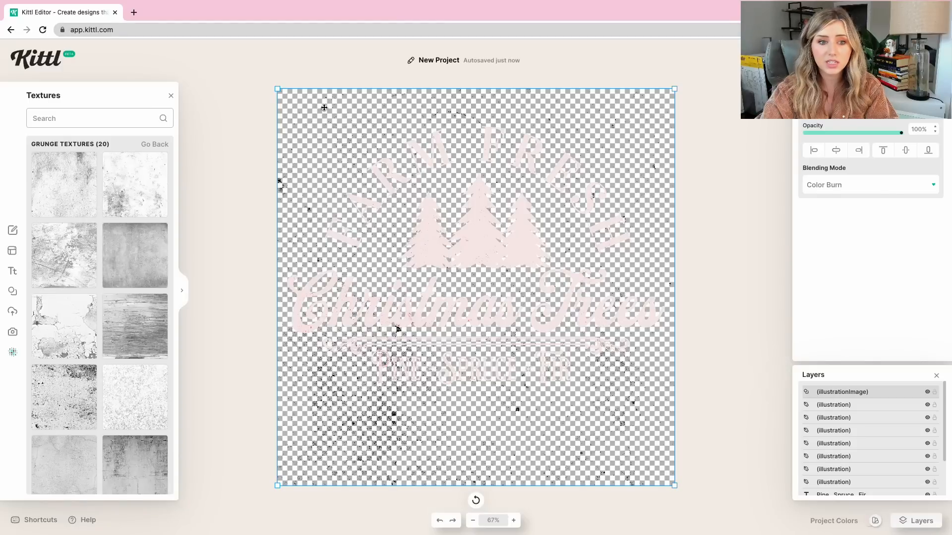
{"action": "scroll", "coordinate": [325, 111], "scroll_direction": "down", "scroll_amount": 5}
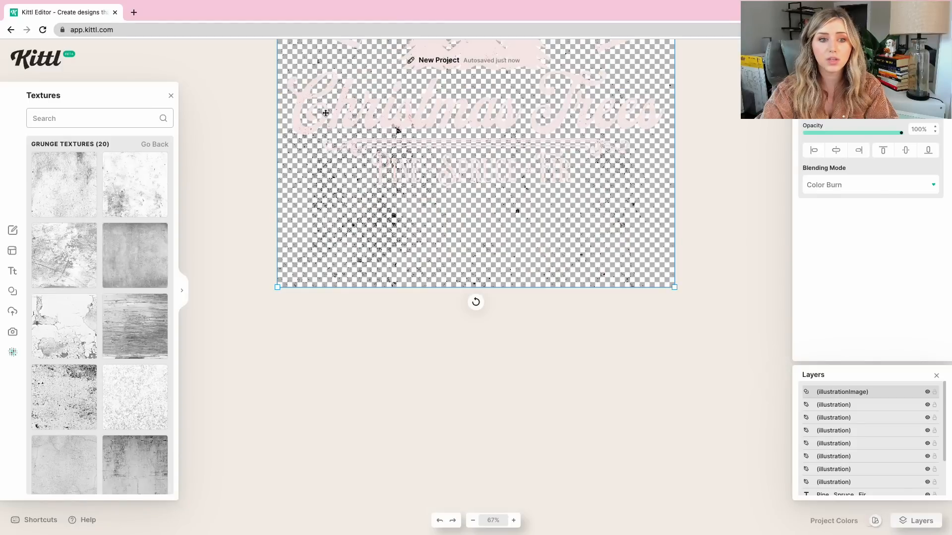
{"action": "scroll", "coordinate": [325, 114], "scroll_direction": "up", "scroll_amount": 8}
{"action": "scroll", "coordinate": [341, 171], "scroll_direction": "down", "scroll_amount": 4}
{"action": "scroll", "coordinate": [342, 169], "scroll_direction": "up", "scroll_amount": 1}
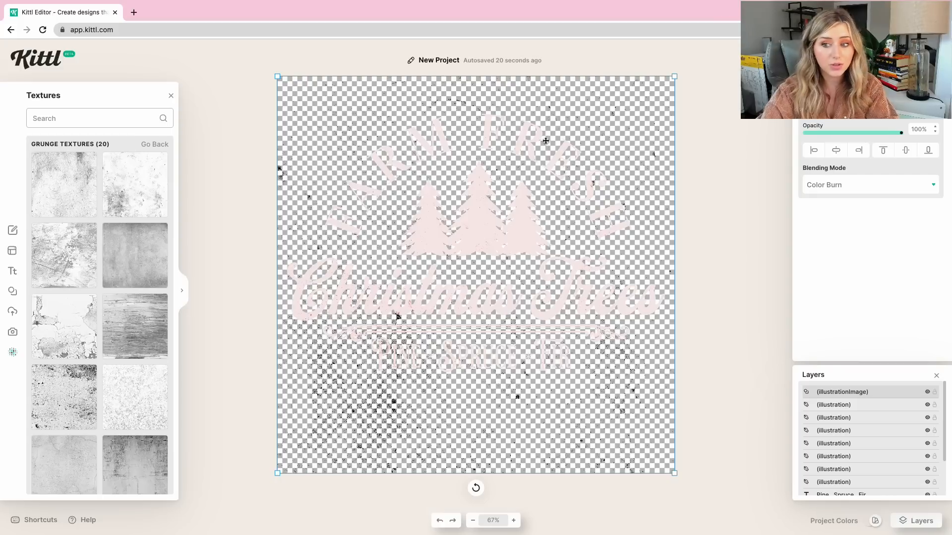
{"action": "left_click", "coordinate": [440, 520]}
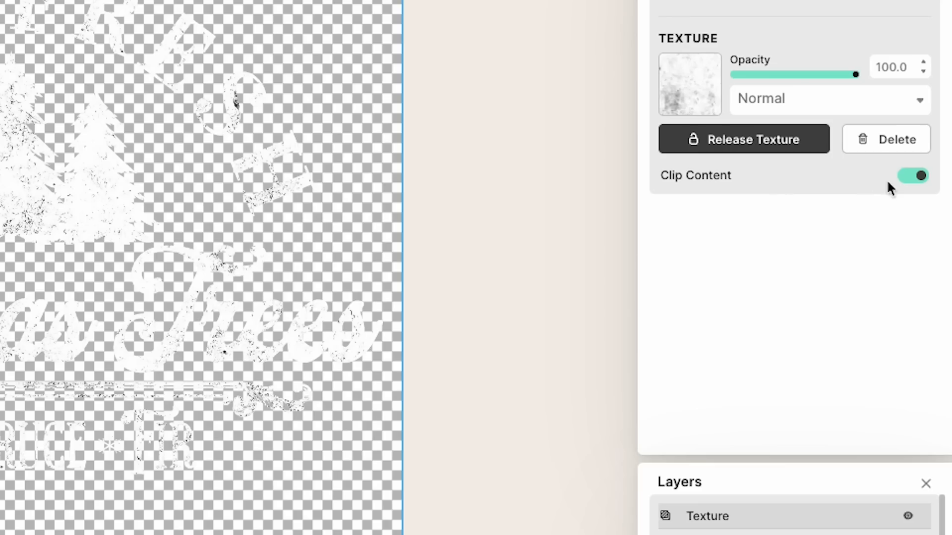
Try the texture without clipping it to the design, and turn Clip Content back on.
{"action": "left_click", "coordinate": [928, 222]}
{"action": "left_click", "coordinate": [907, 178]}
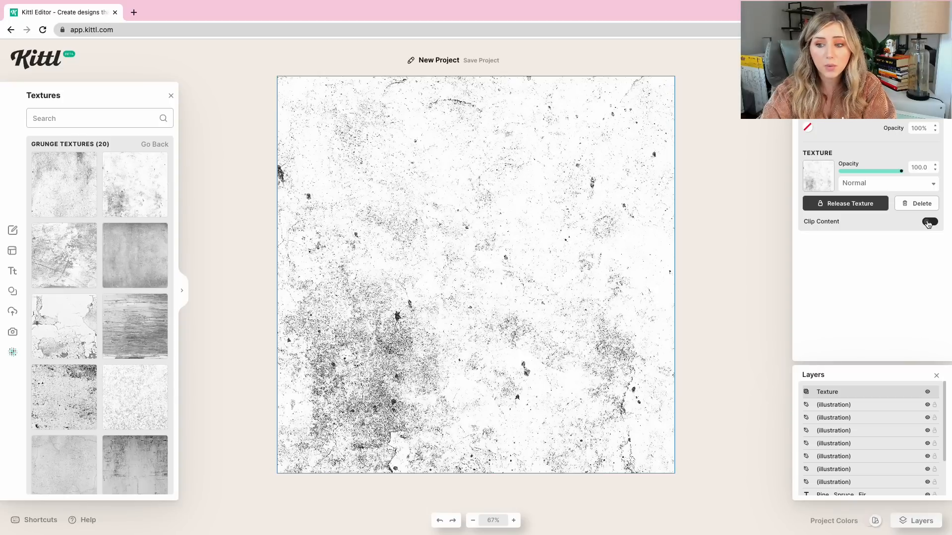
{"action": "left_click", "coordinate": [928, 223]}
Try the Multiply, Overlay and Soft Light blending modes on the texture and return it to Normal.
{"action": "left_click", "coordinate": [872, 186]}
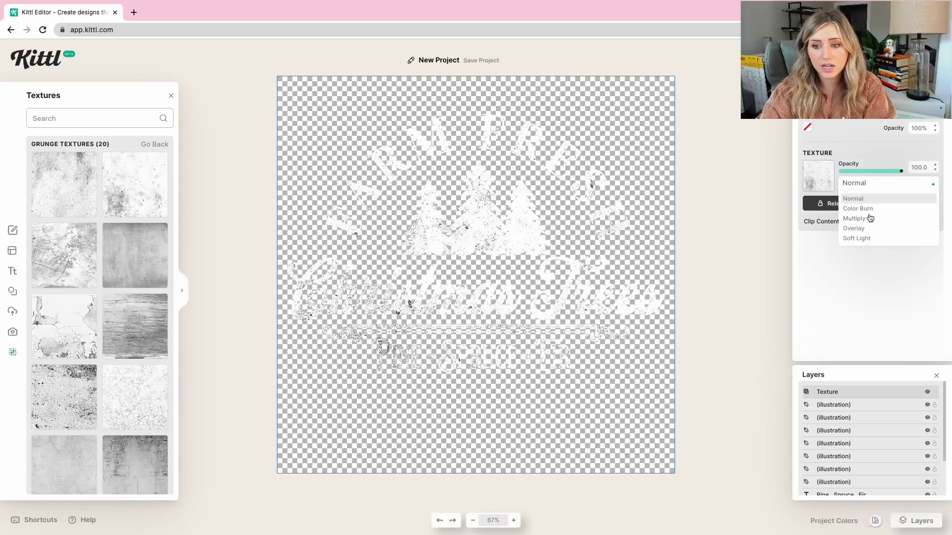
{"action": "left_click", "coordinate": [854, 218]}
{"action": "left_click", "coordinate": [866, 186]}
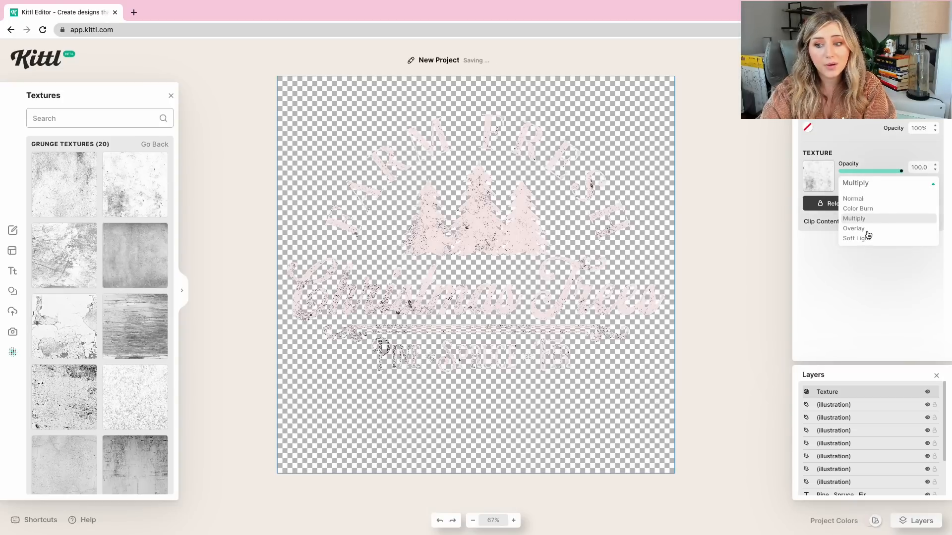
{"action": "left_click", "coordinate": [867, 229]}
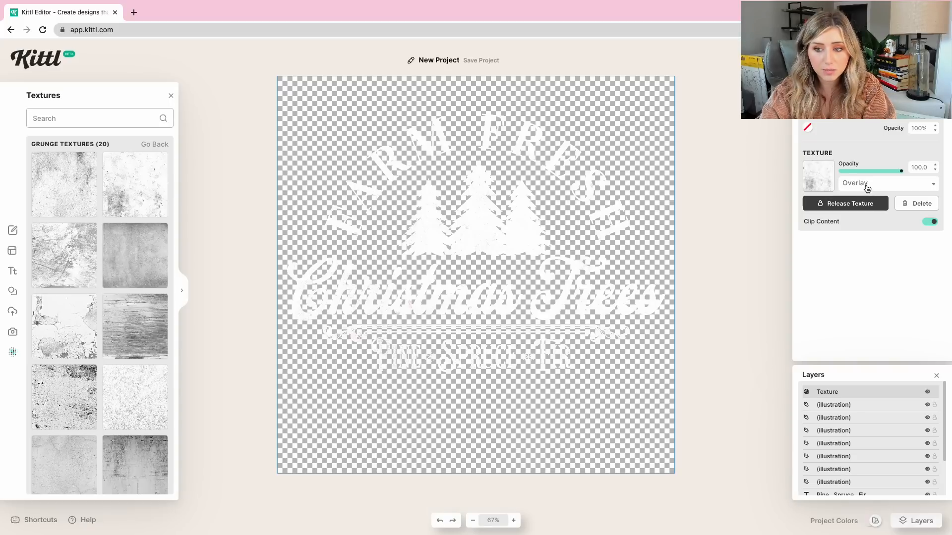
{"action": "left_click", "coordinate": [866, 187]}
{"action": "left_click", "coordinate": [853, 239]}
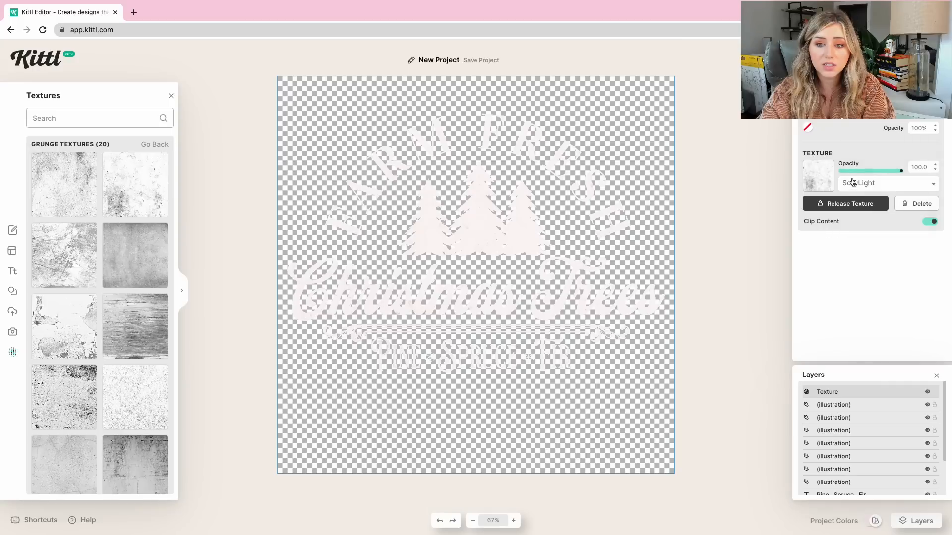
{"action": "left_click", "coordinate": [854, 186]}
{"action": "left_click", "coordinate": [861, 198]}
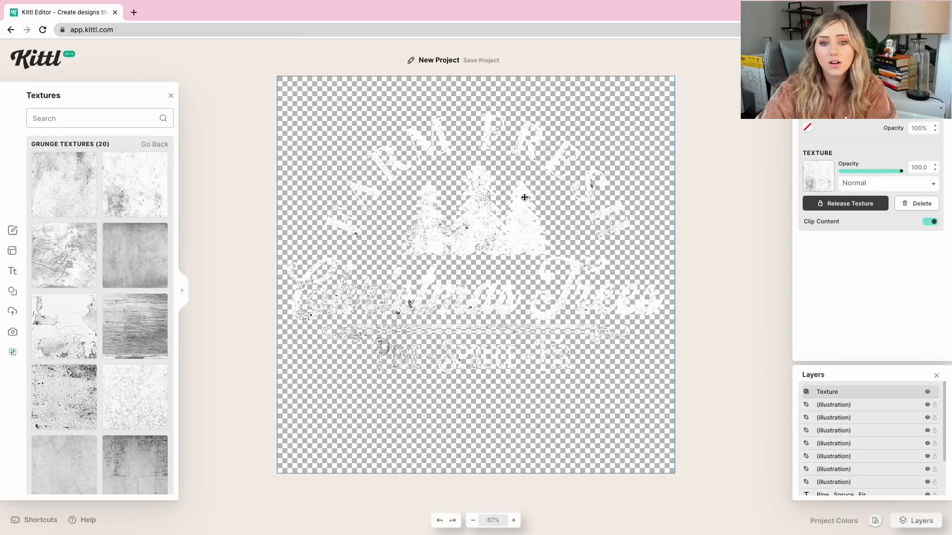
Reselect the textured design and set the texture's blending mode to Overlay.
{"action": "left_click", "coordinate": [700, 163]}
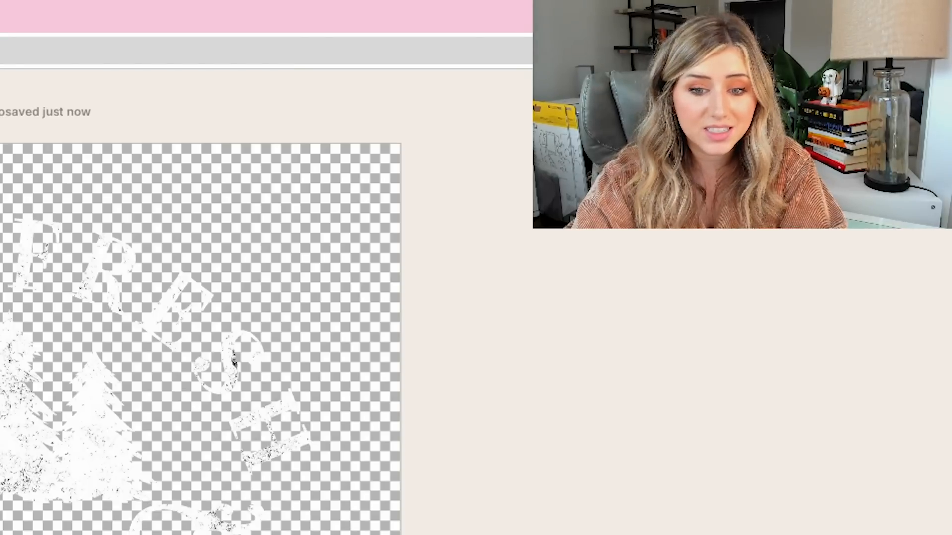
{"action": "left_click", "coordinate": [29, 421]}
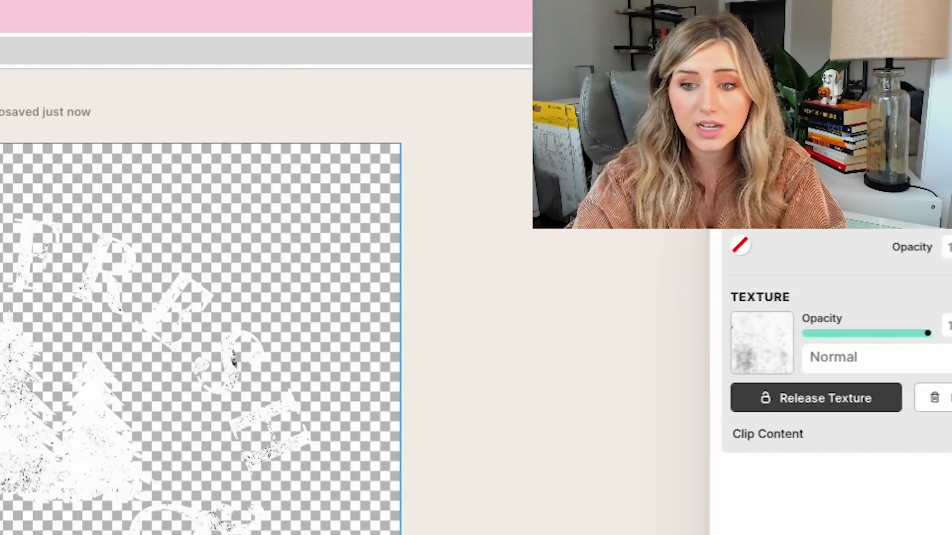
{"action": "left_click", "coordinate": [838, 358]}
{"action": "left_click", "coordinate": [859, 442]}
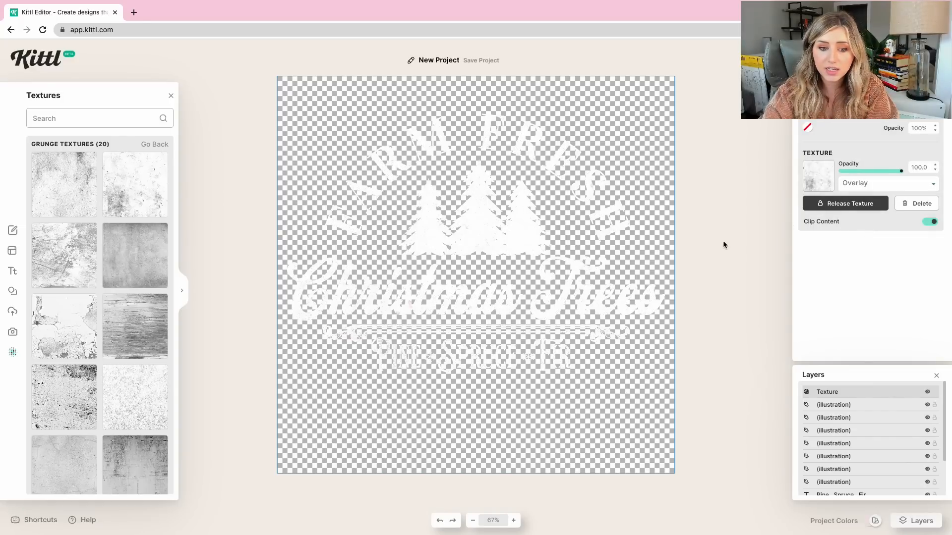
{"action": "scroll", "coordinate": [450, 272], "scroll_direction": "down", "scroll_amount": 3}
{"action": "scroll", "coordinate": [450, 271], "scroll_direction": "up", "scroll_amount": 6}
{"action": "scroll", "coordinate": [450, 272], "scroll_direction": "down", "scroll_amount": 3}
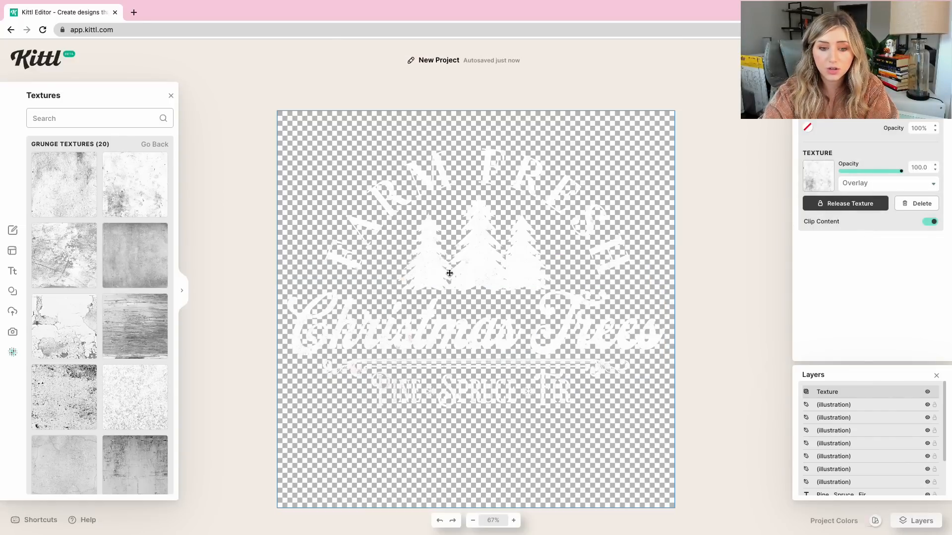
{"action": "left_click", "coordinate": [867, 187]}
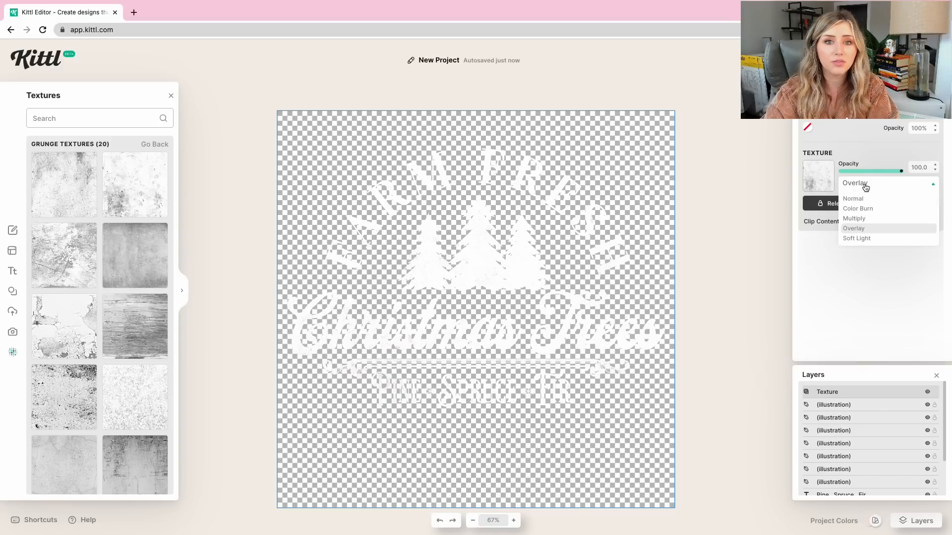
{"action": "left_click", "coordinate": [766, 184]}
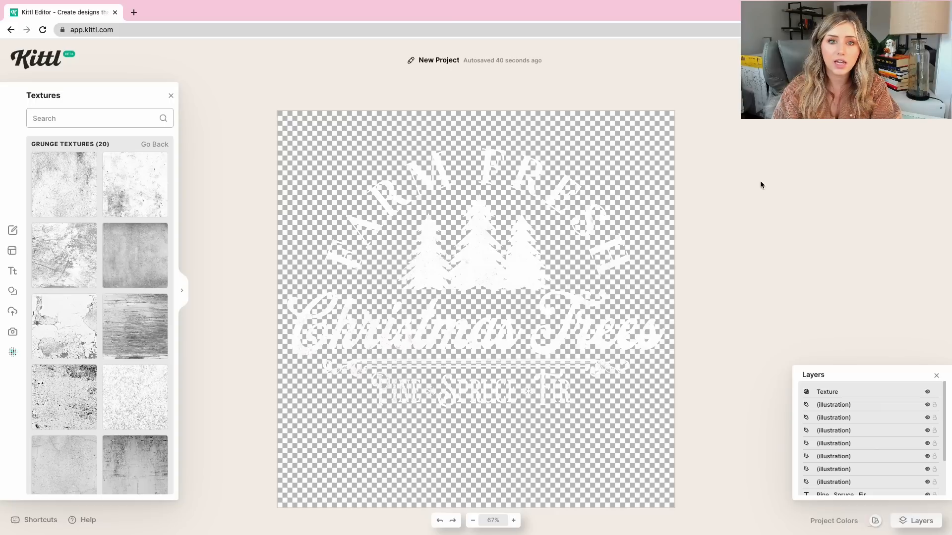
{"action": "left_click_drag", "start_coordinate": [738, 180], "coordinate": [641, 242]}
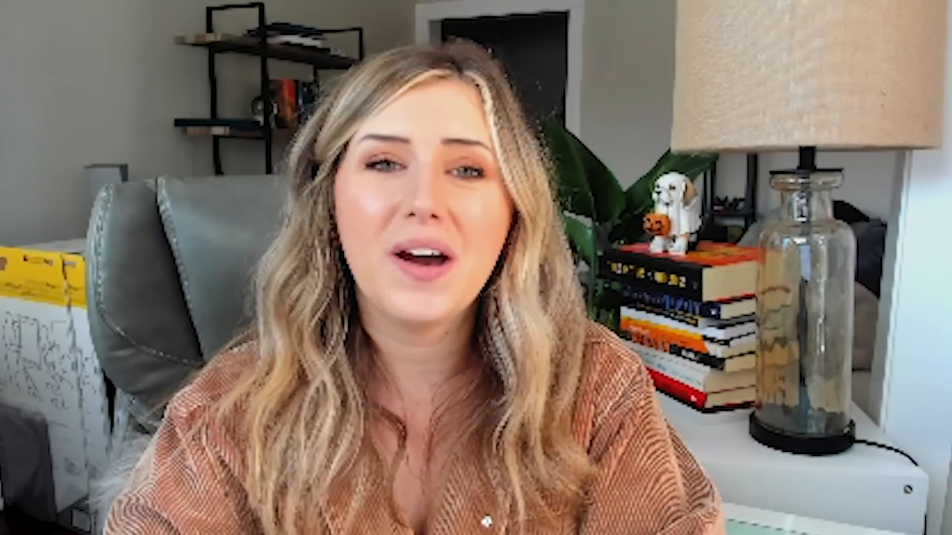